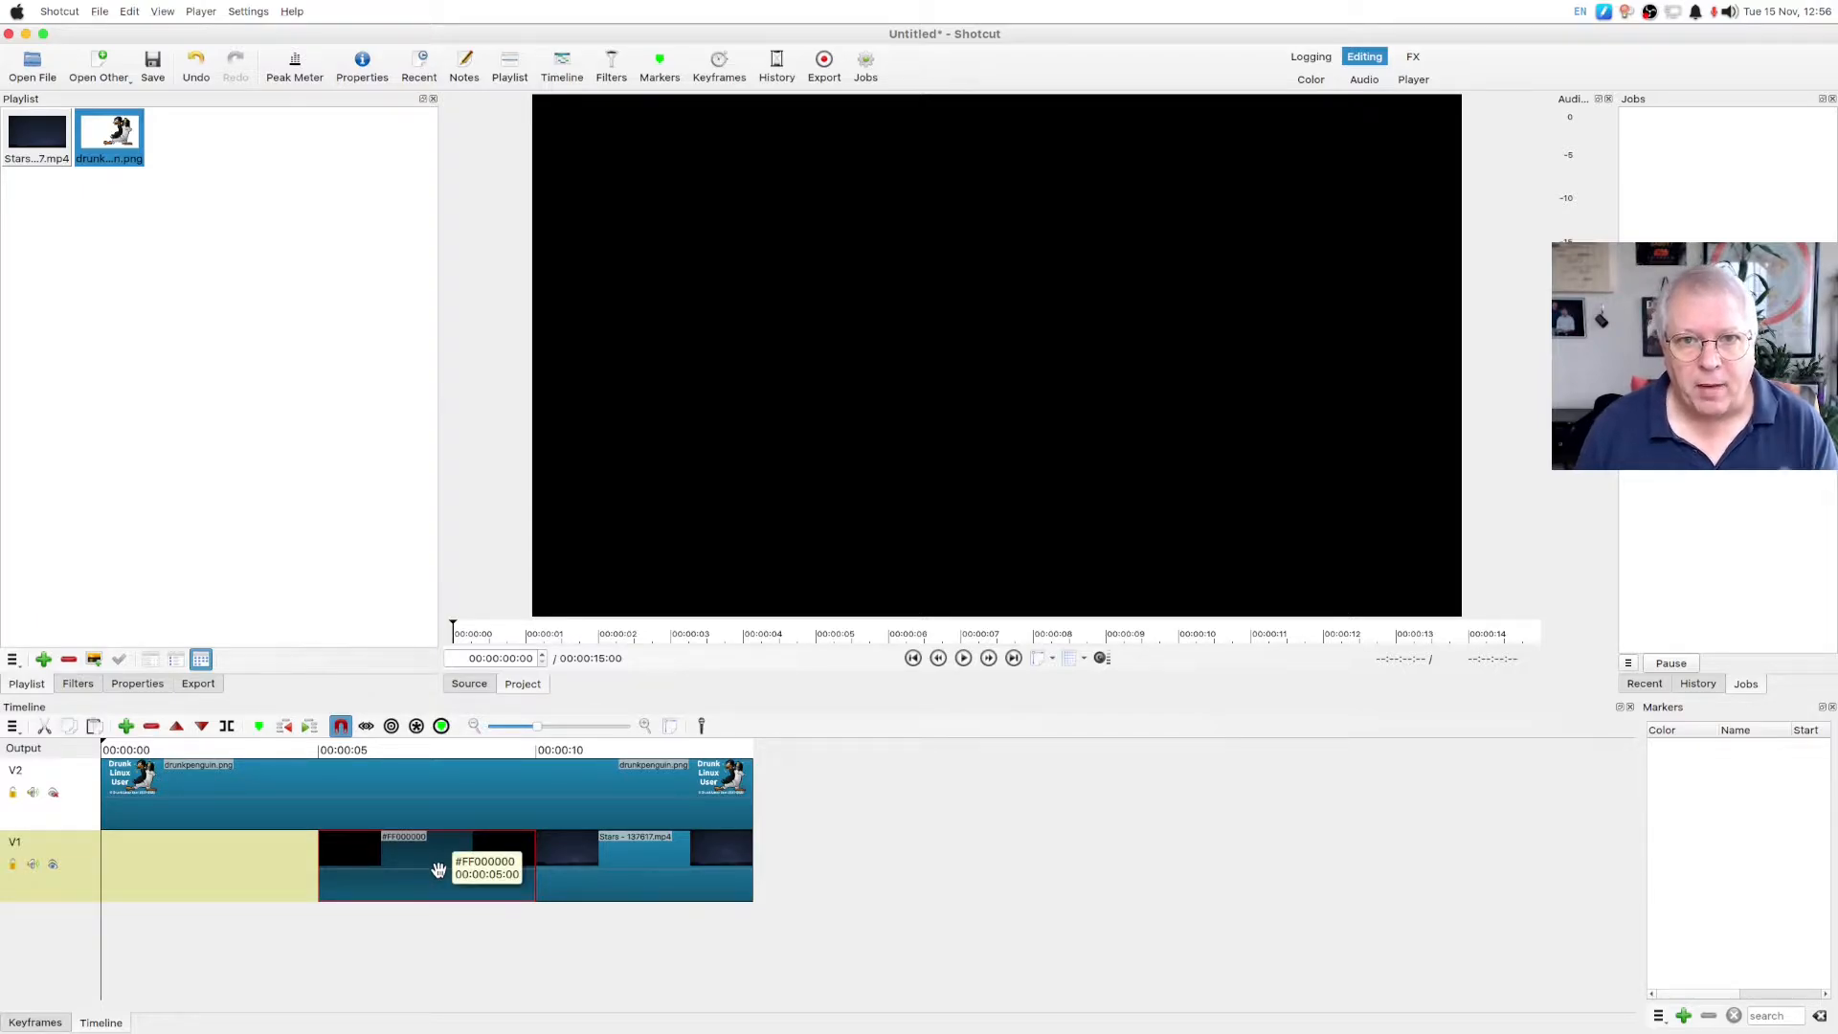
{"action": "left_click", "coordinate": [127, 78]}
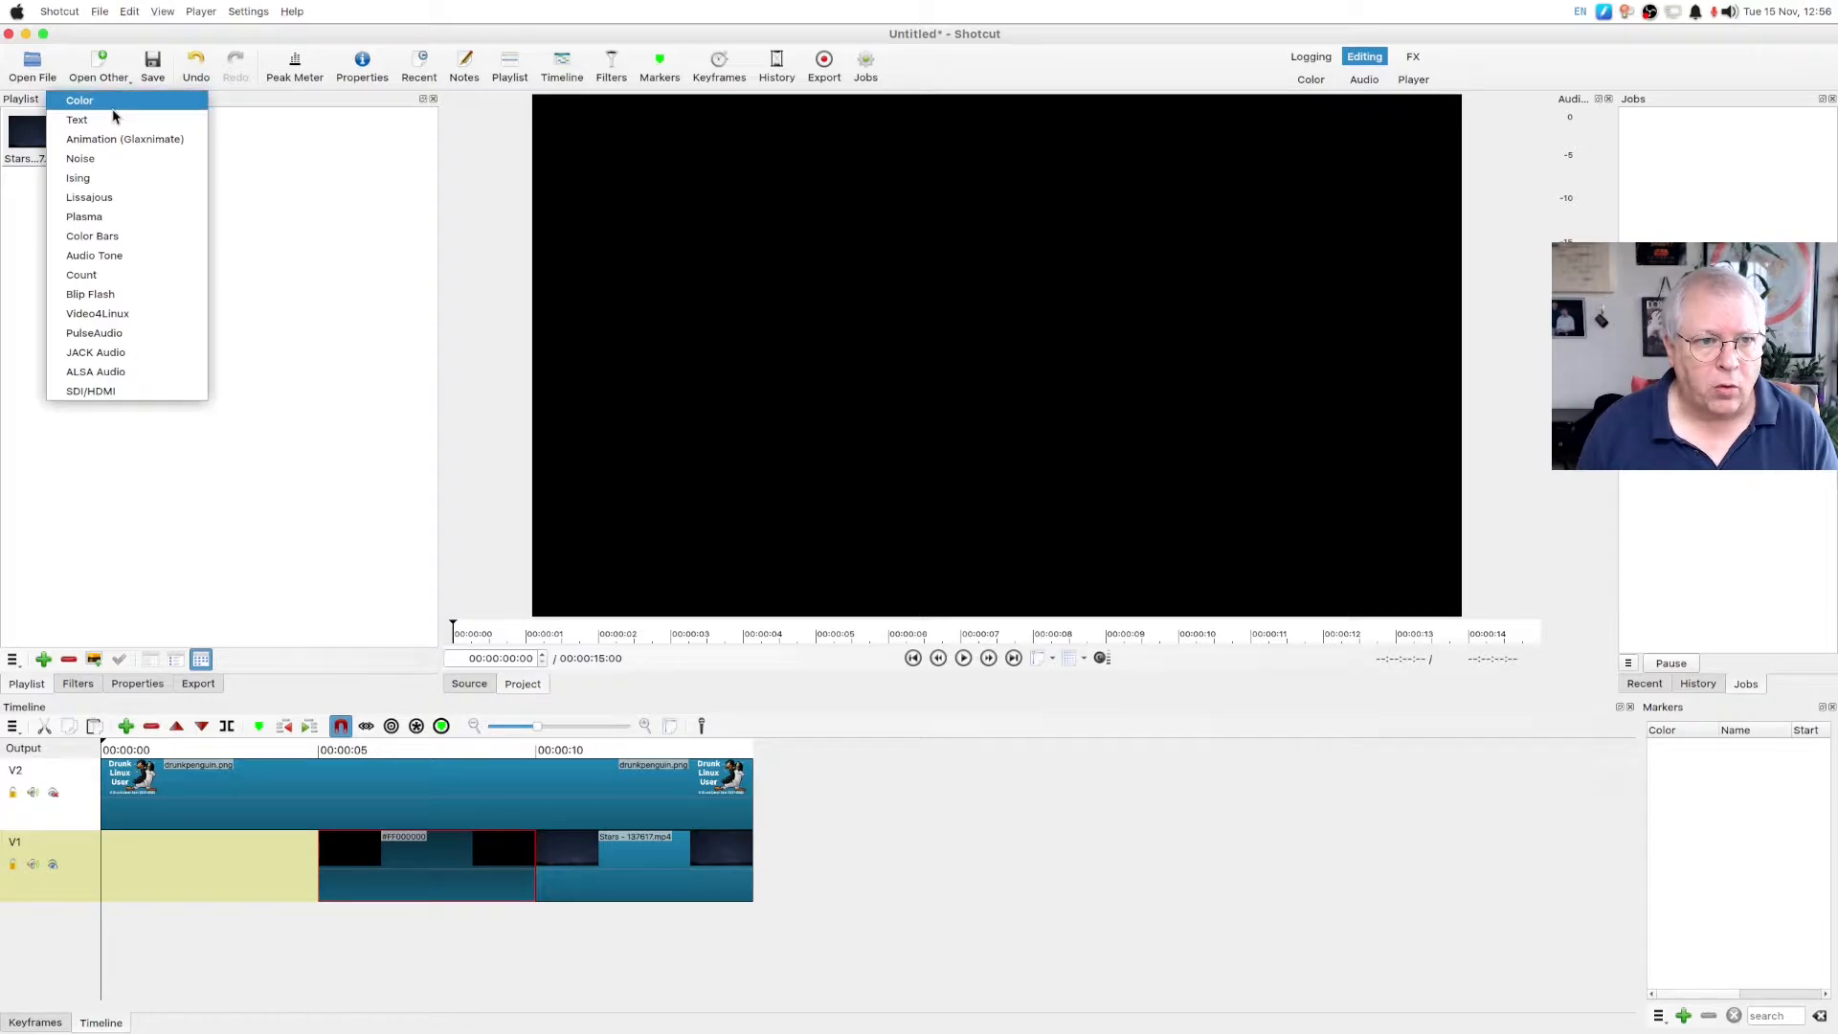
{"action": "left_click", "coordinate": [112, 102]}
{"action": "left_click", "coordinate": [810, 484]}
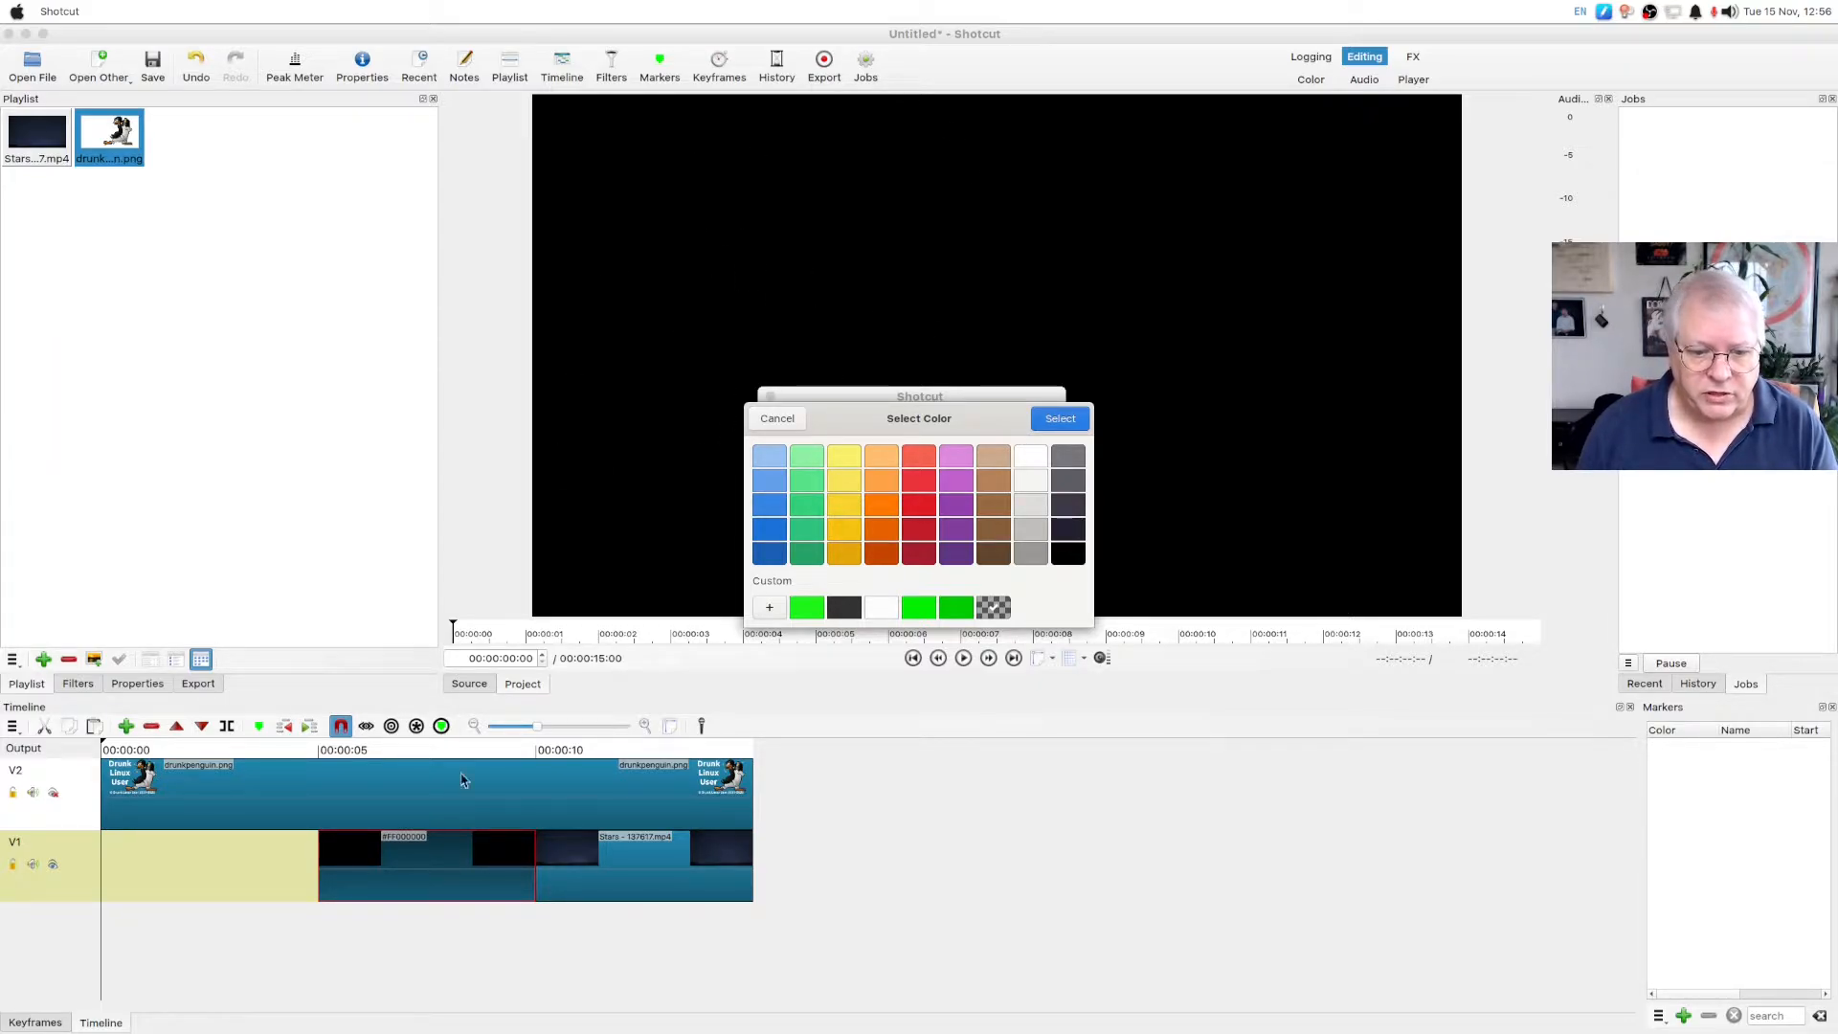
{"action": "left_click", "coordinate": [775, 420]}
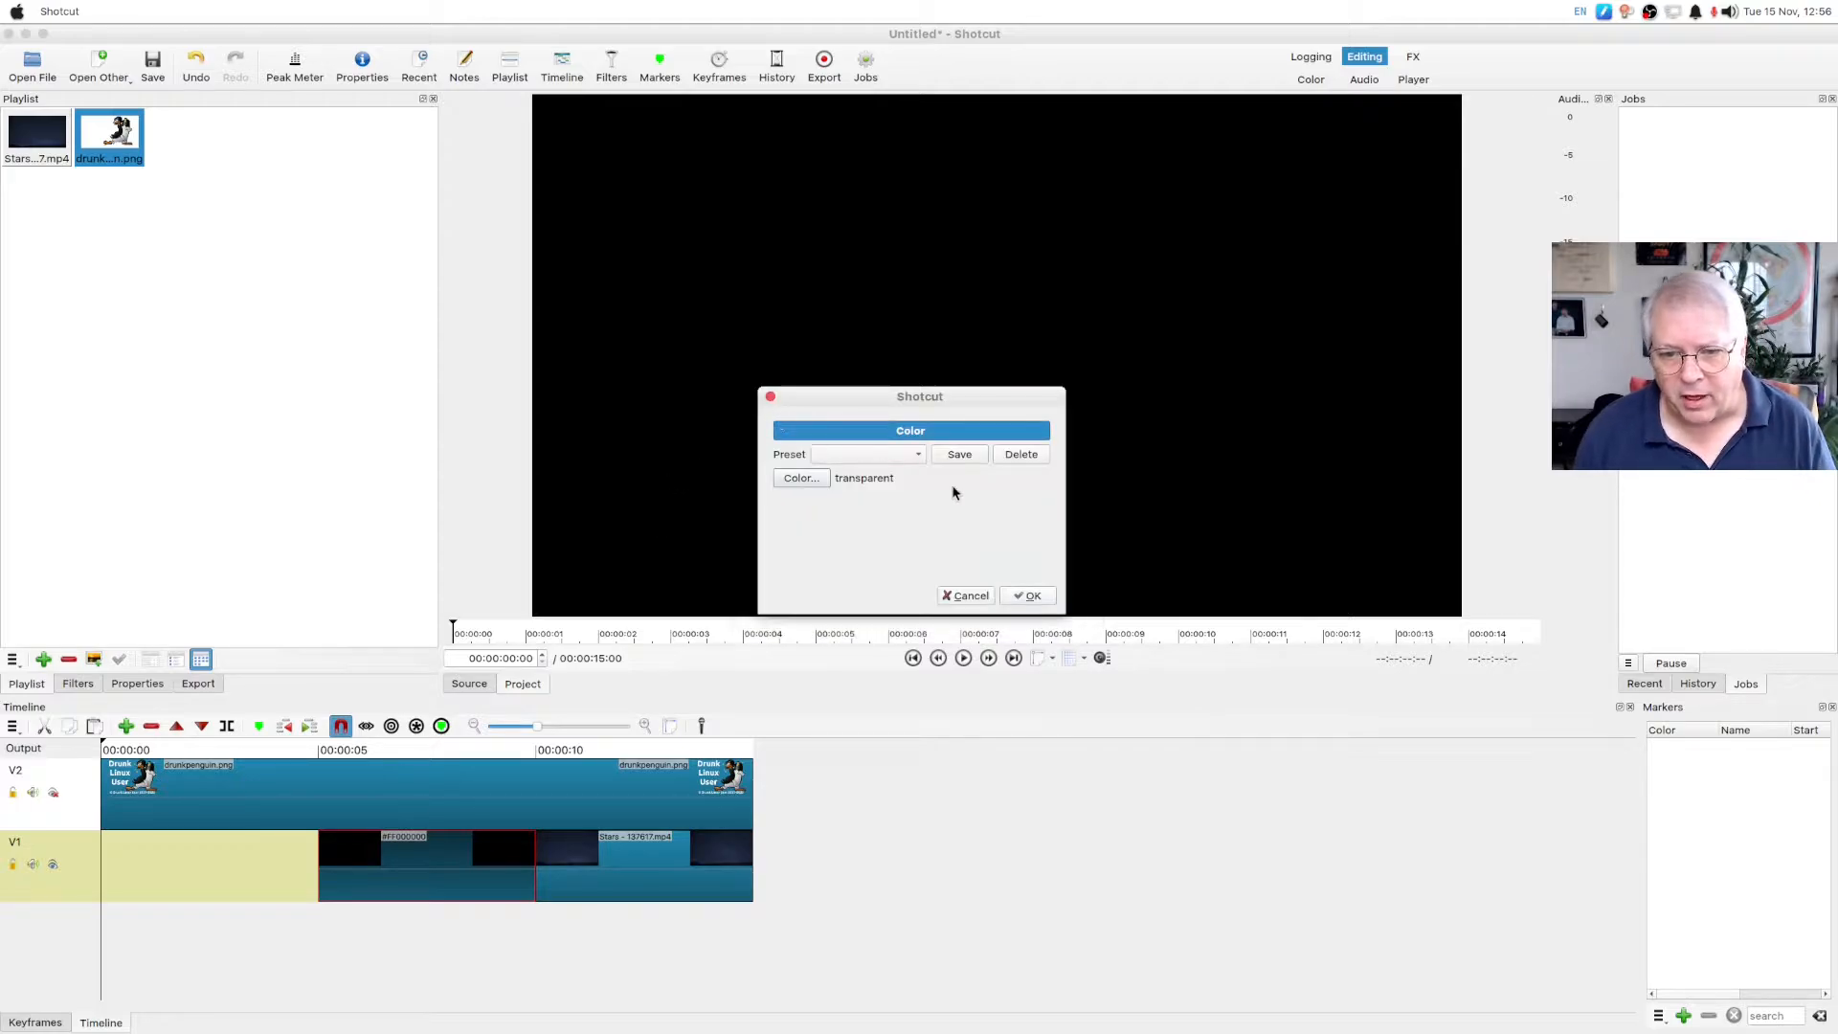
{"action": "left_click", "coordinate": [973, 595]}
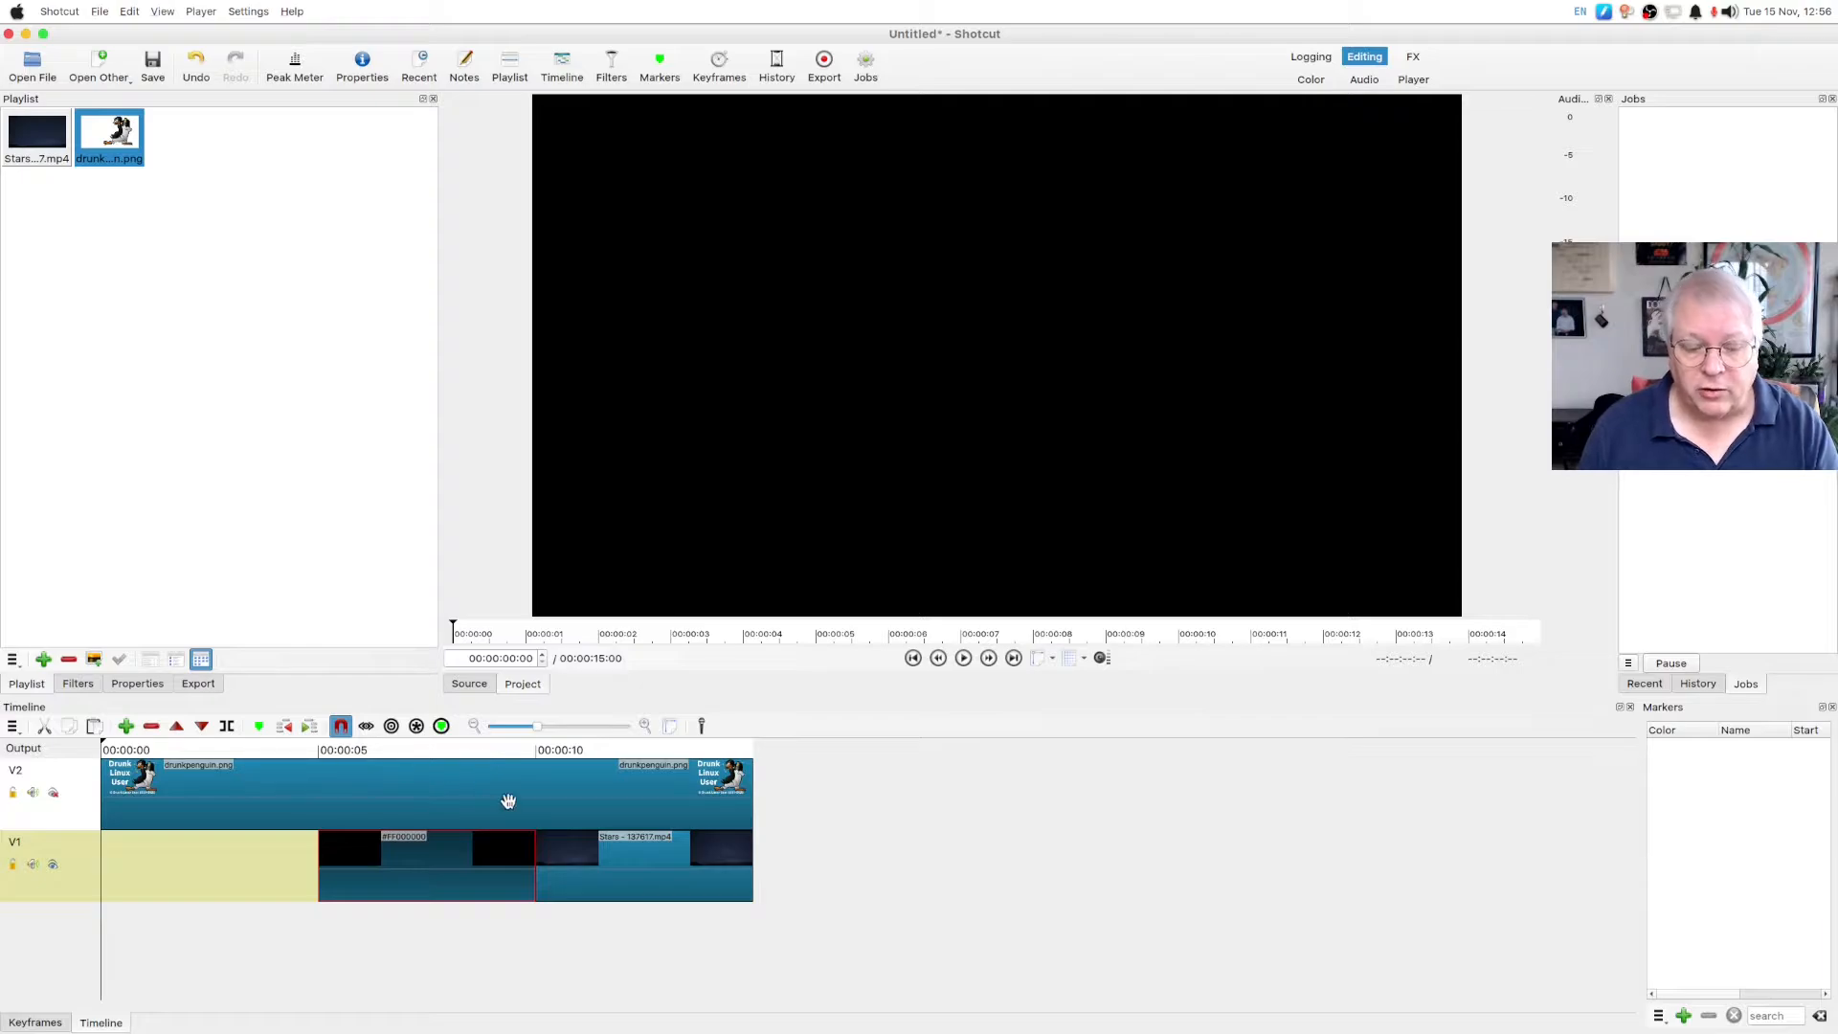
Step: Unhide the V2 track so the penguin image shows in the preview
{"action": "left_click", "coordinate": [645, 862]}
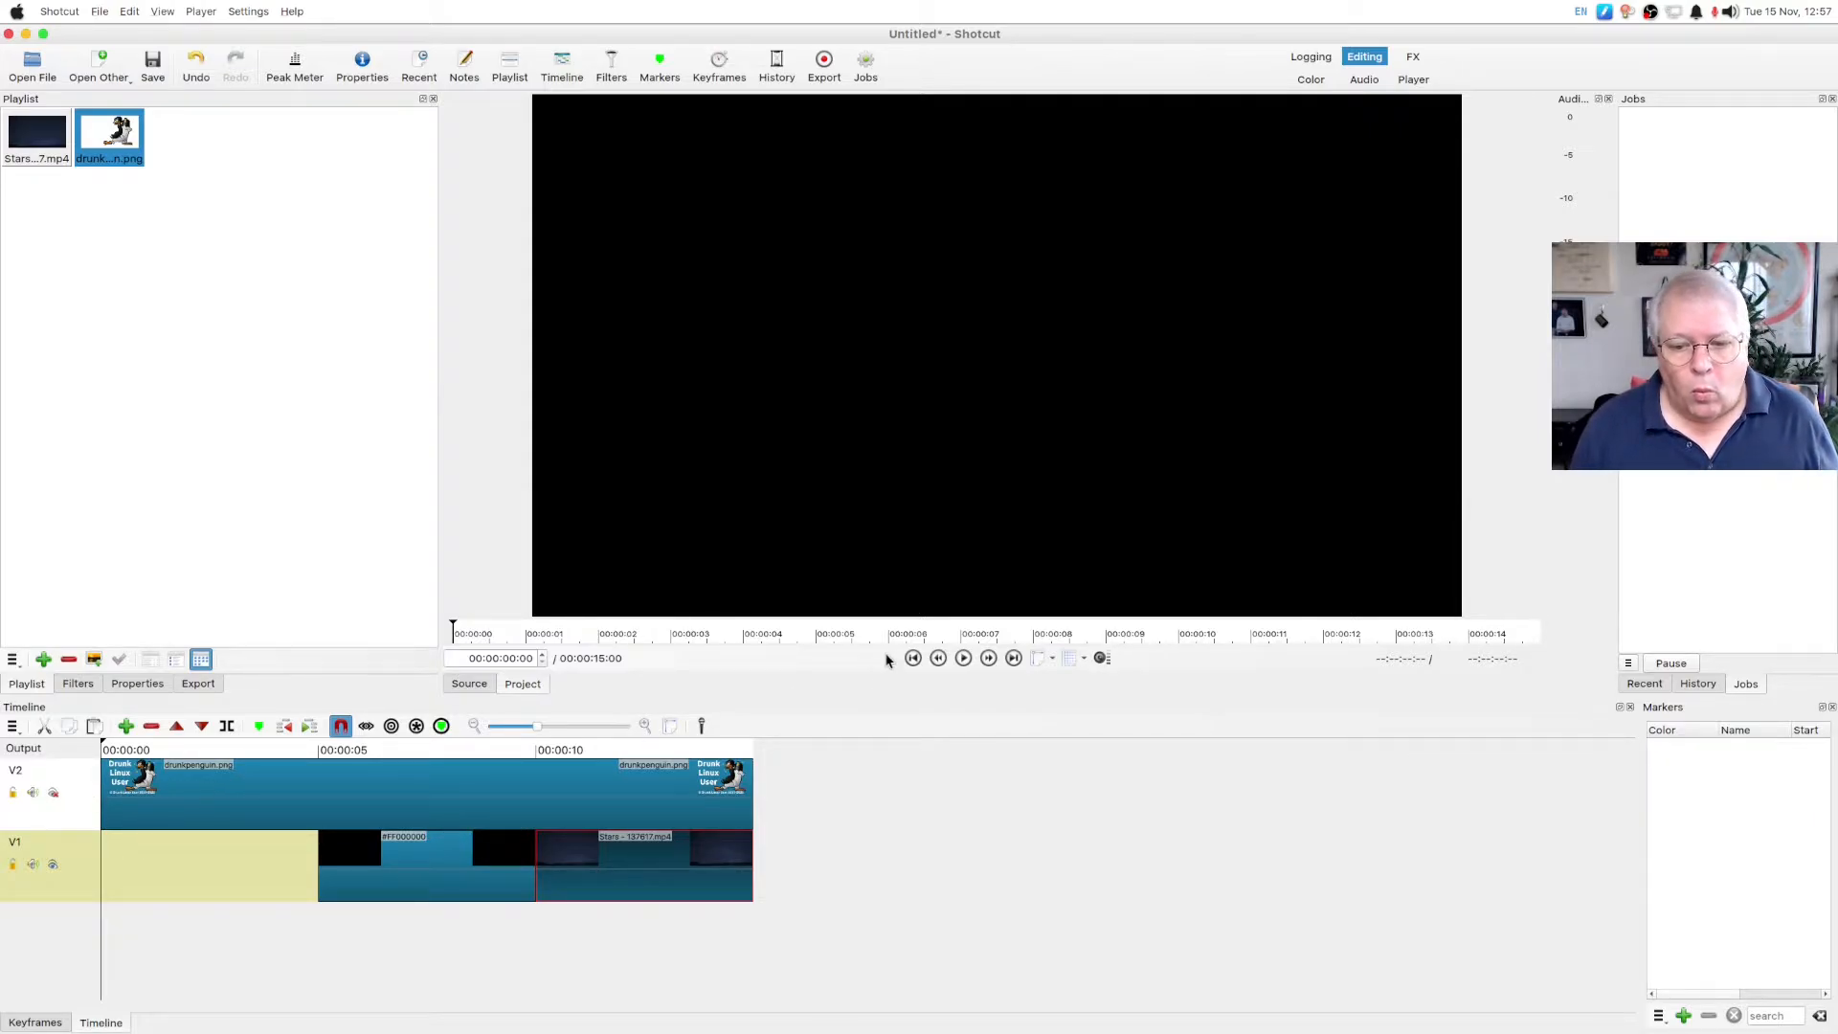
{"action": "left_click", "coordinate": [145, 785]}
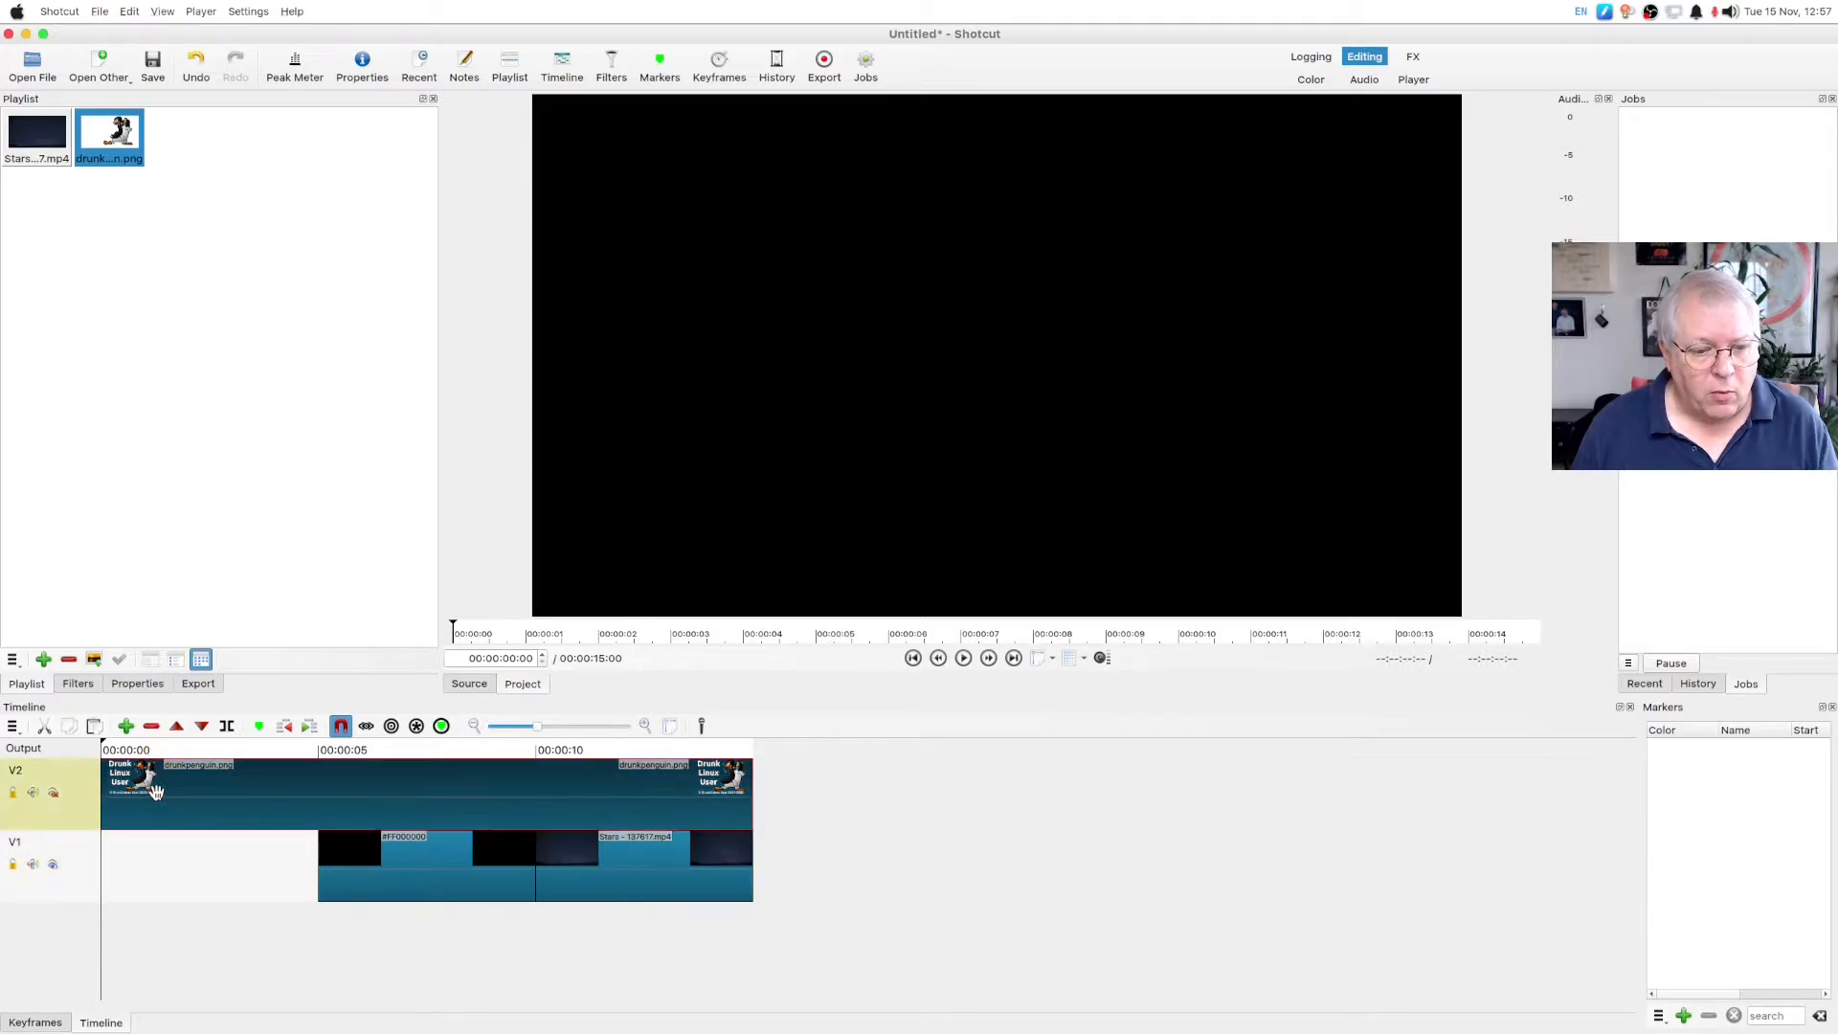
{"action": "left_click", "coordinate": [52, 793]}
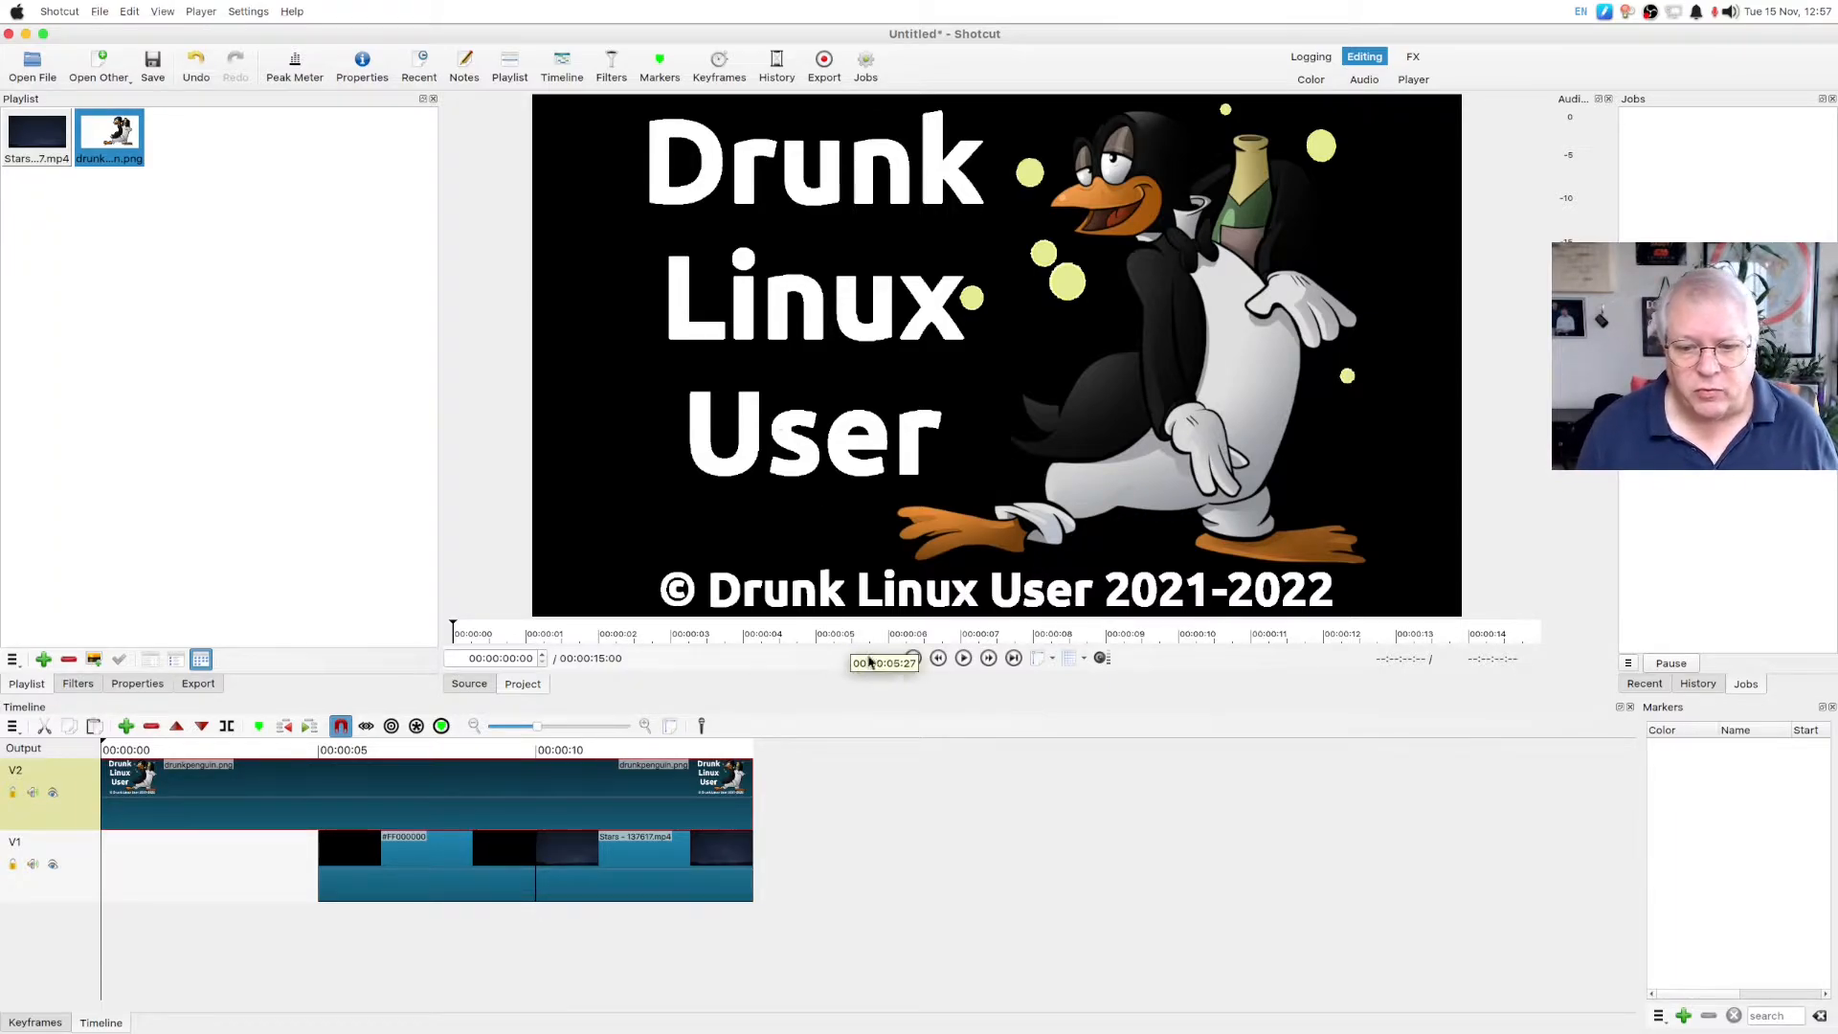
Step: Play the timeline from the start and compare the penguin image over the empty gap and over the black color clip
{"action": "left_click", "coordinate": [965, 658]}
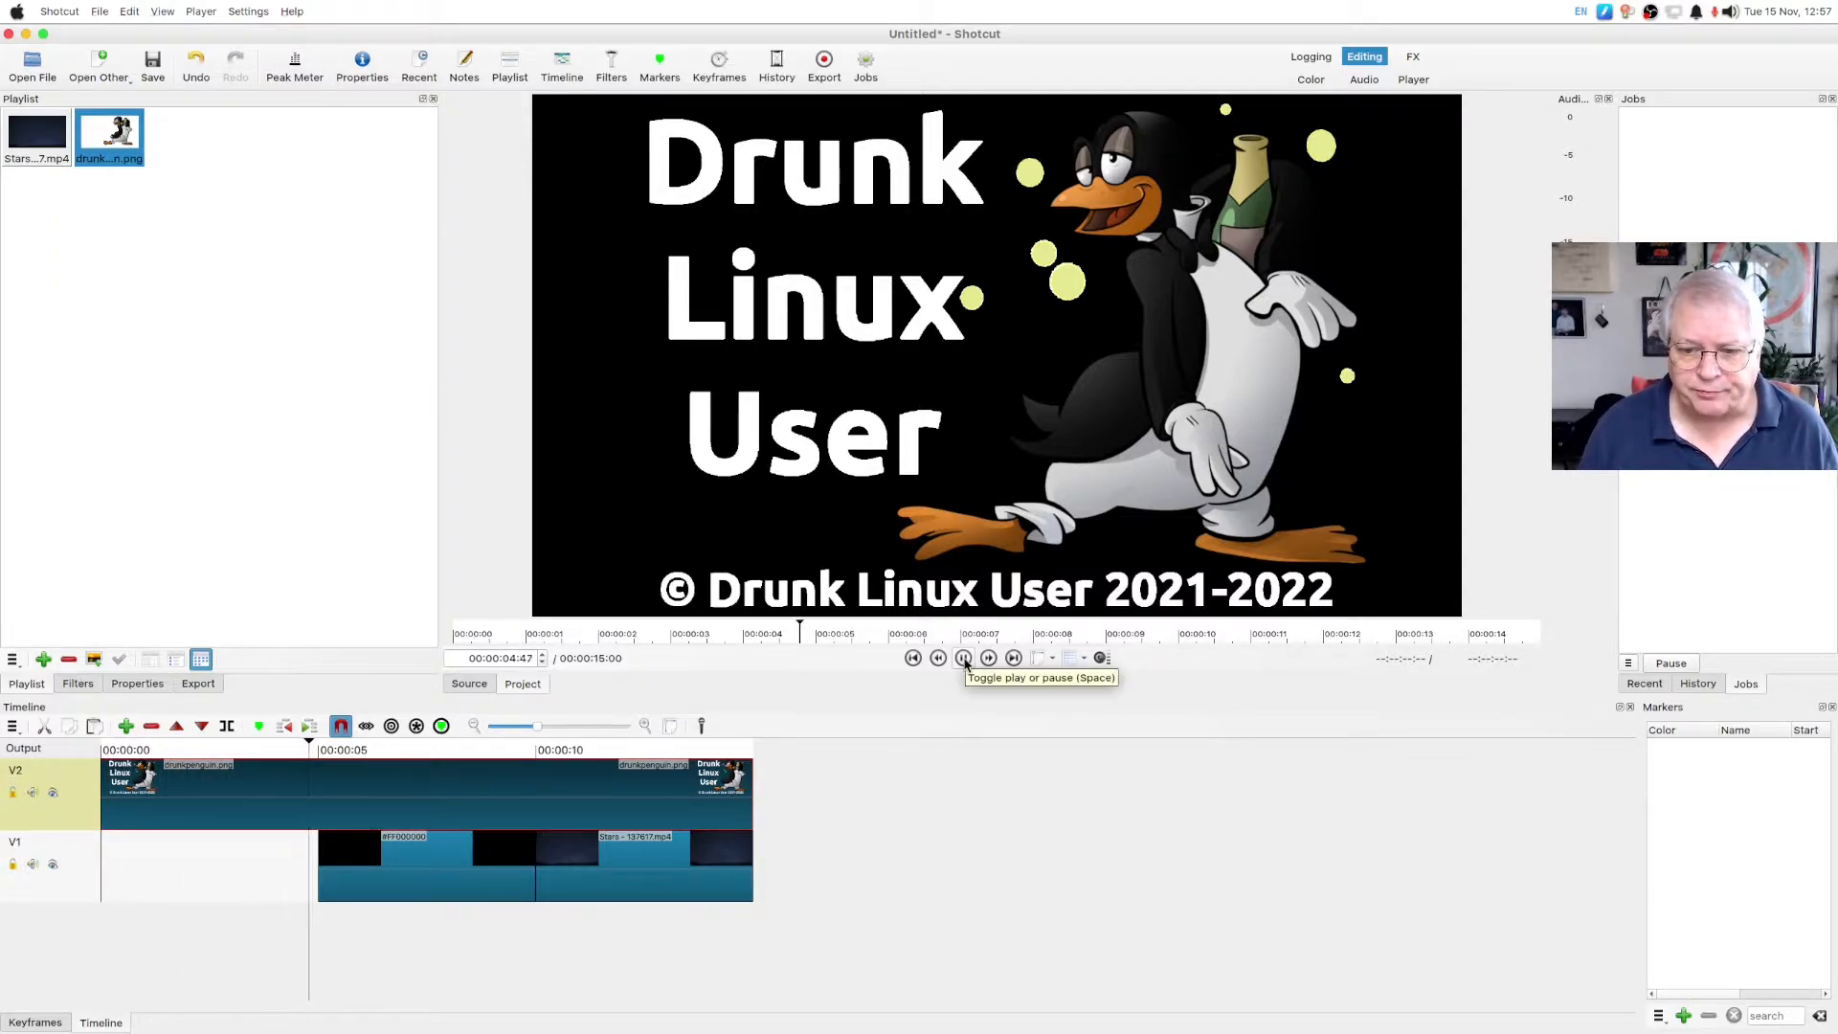
{"action": "left_click", "coordinate": [964, 658]}
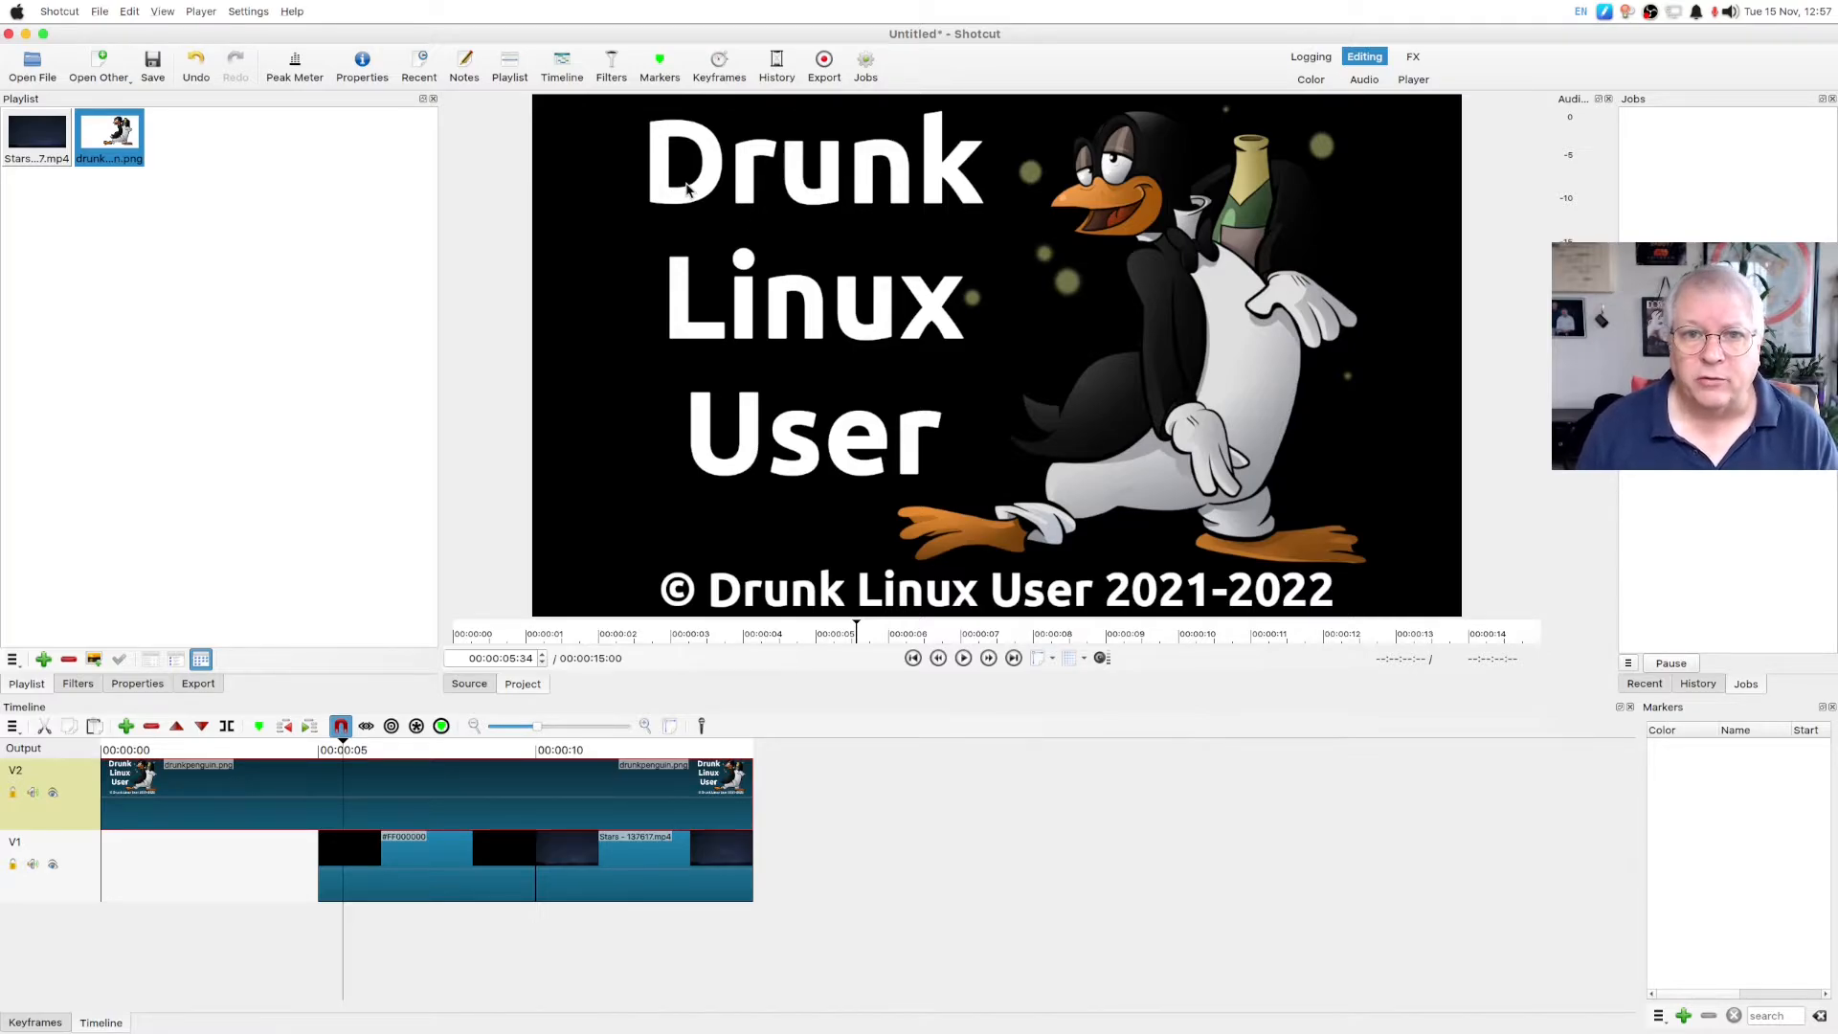
{"action": "left_click", "coordinate": [243, 749]}
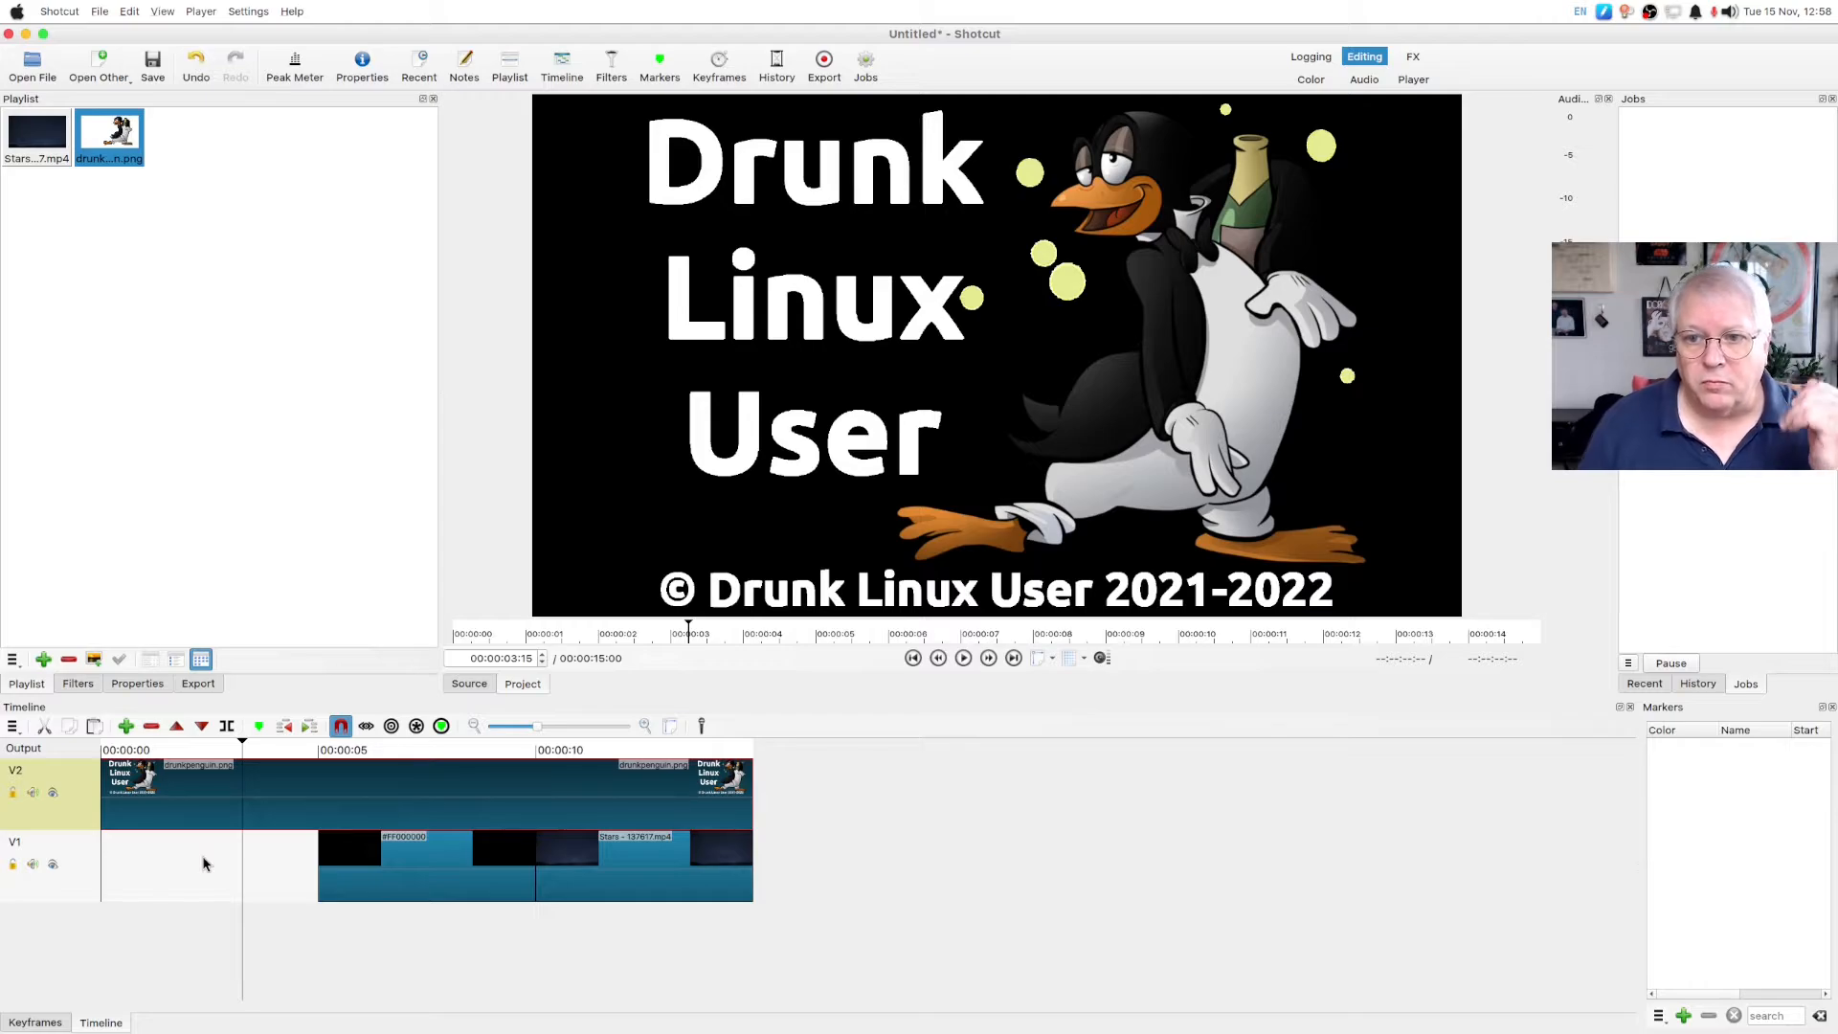
{"action": "left_click", "coordinate": [400, 749]}
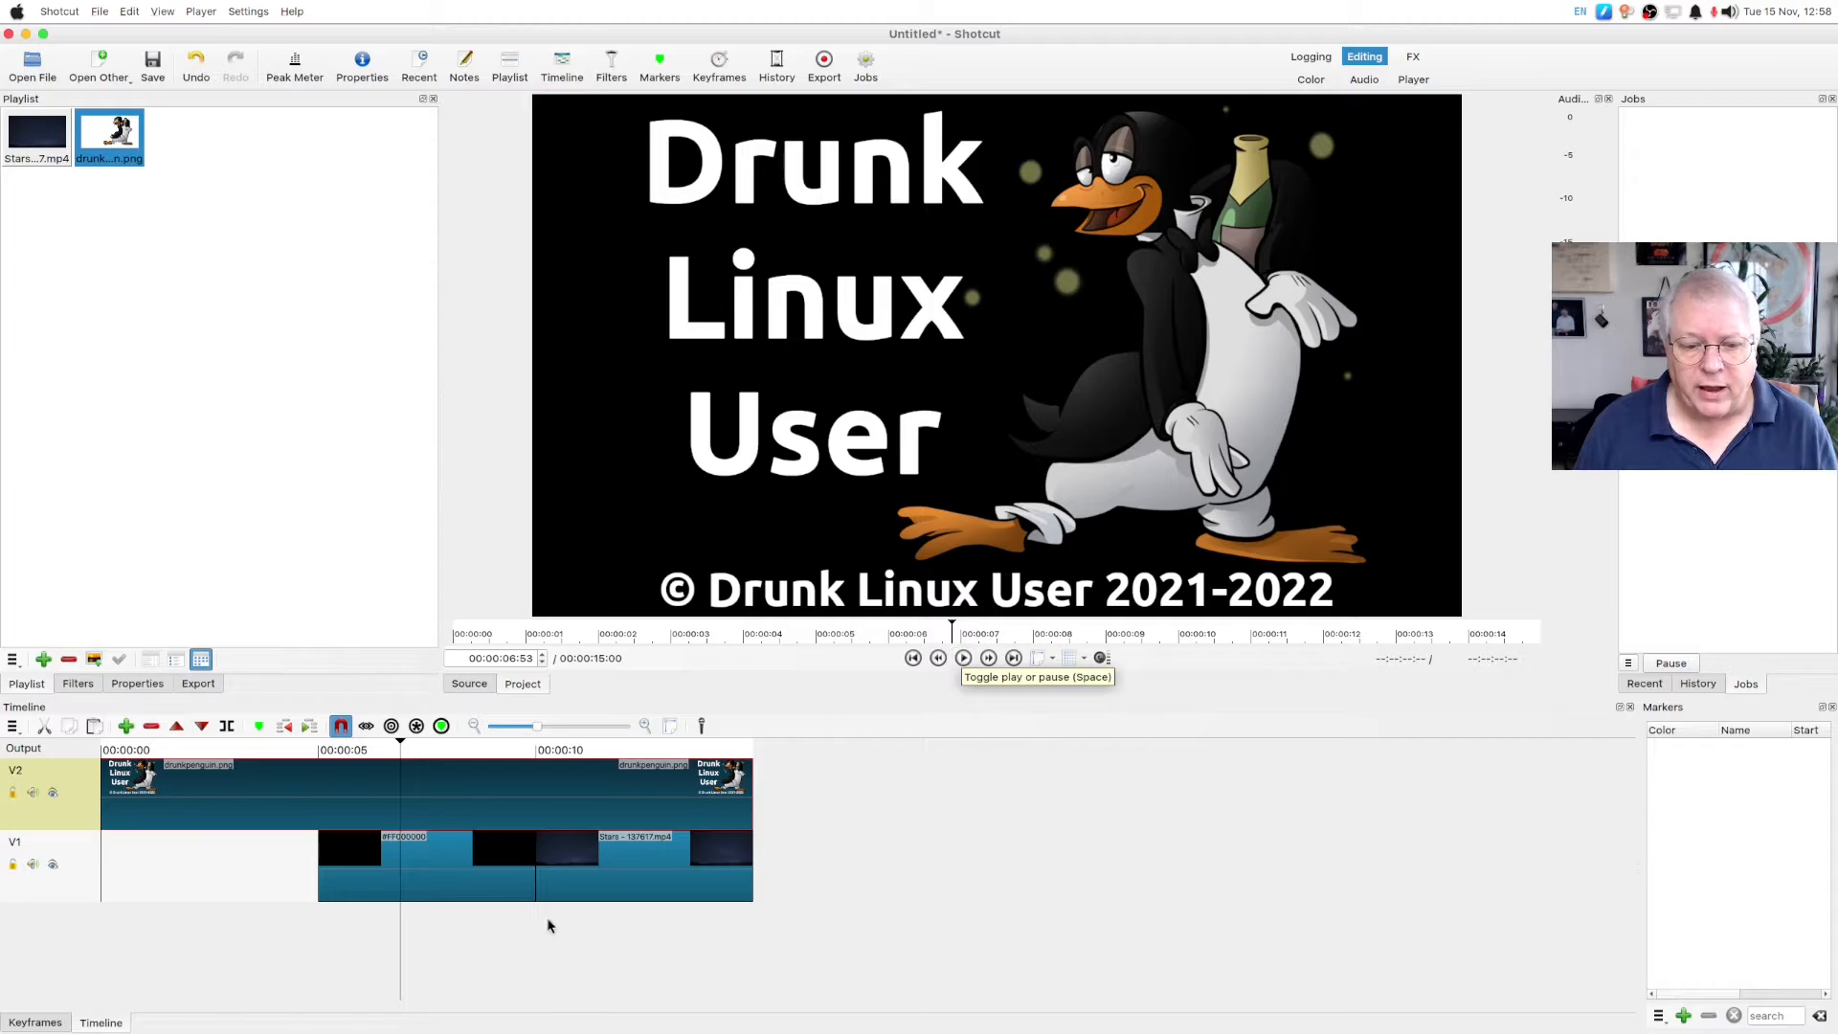
Step: Try dark blue #FF1A5FB4 on the color clip in track V1 and restore it to black #FF000000
{"action": "left_click", "coordinate": [476, 879]}
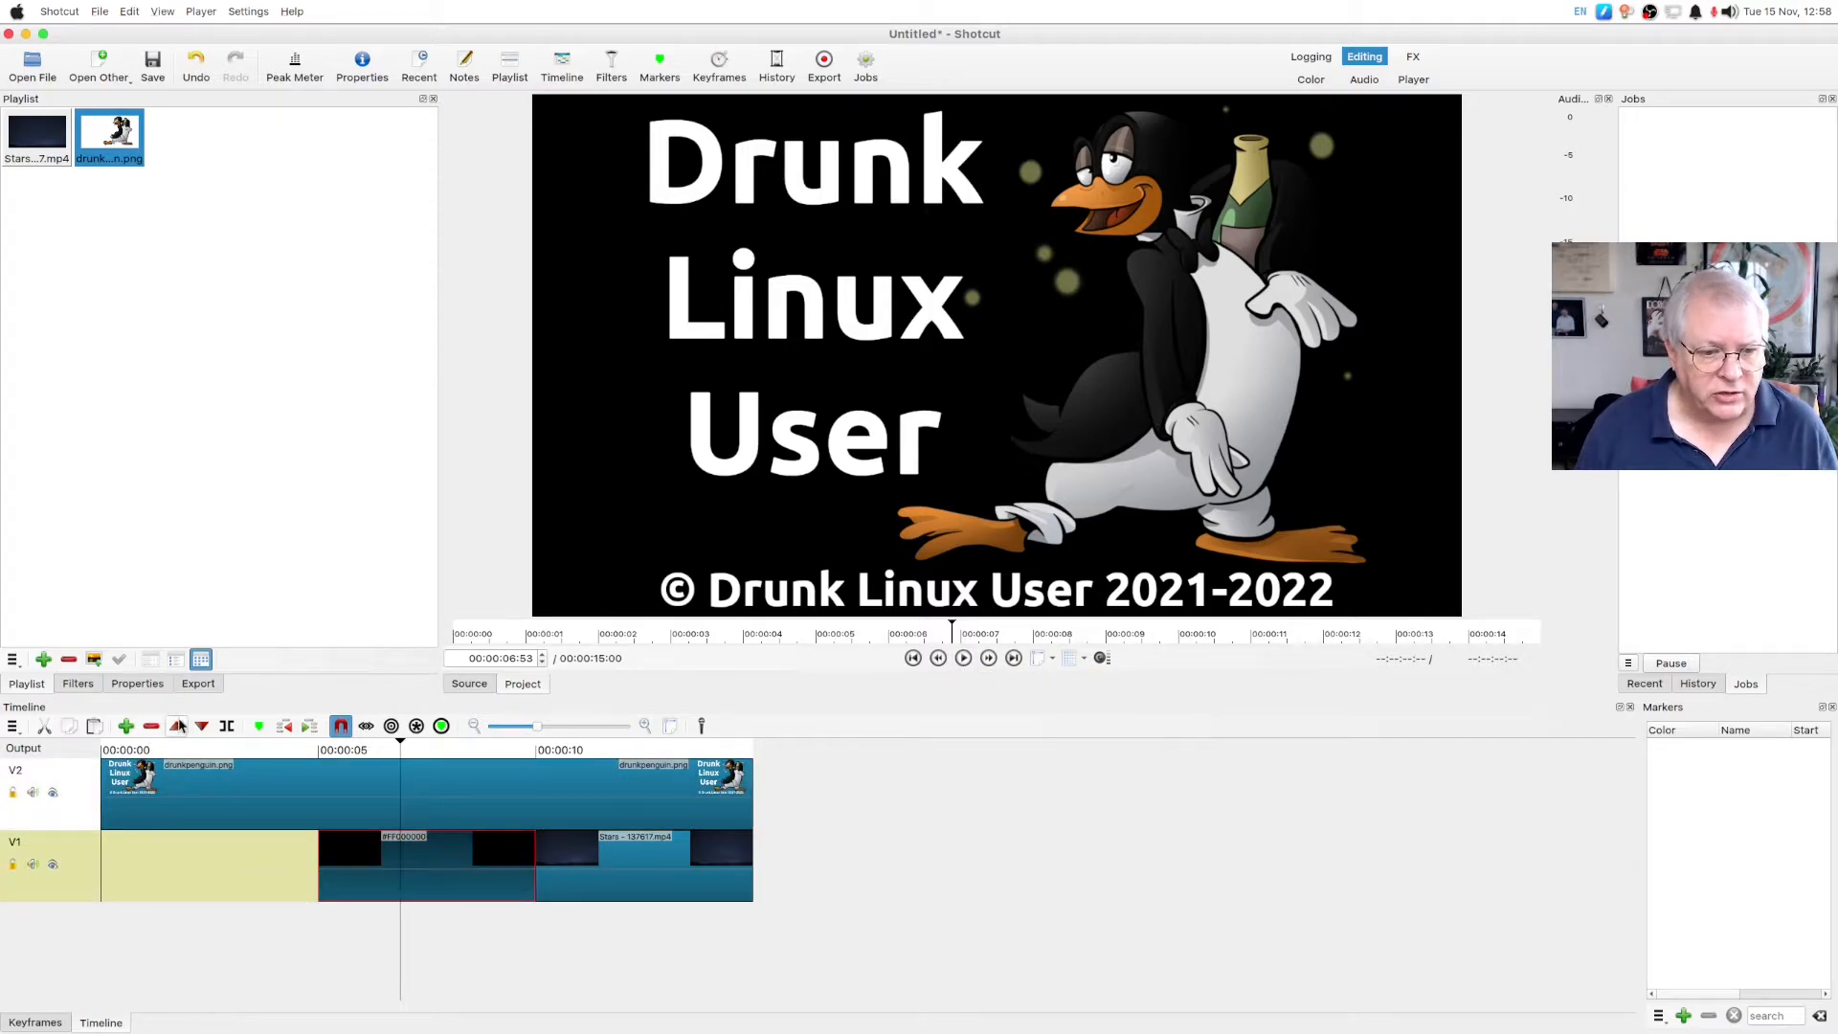
{"action": "left_click", "coordinate": [156, 685]}
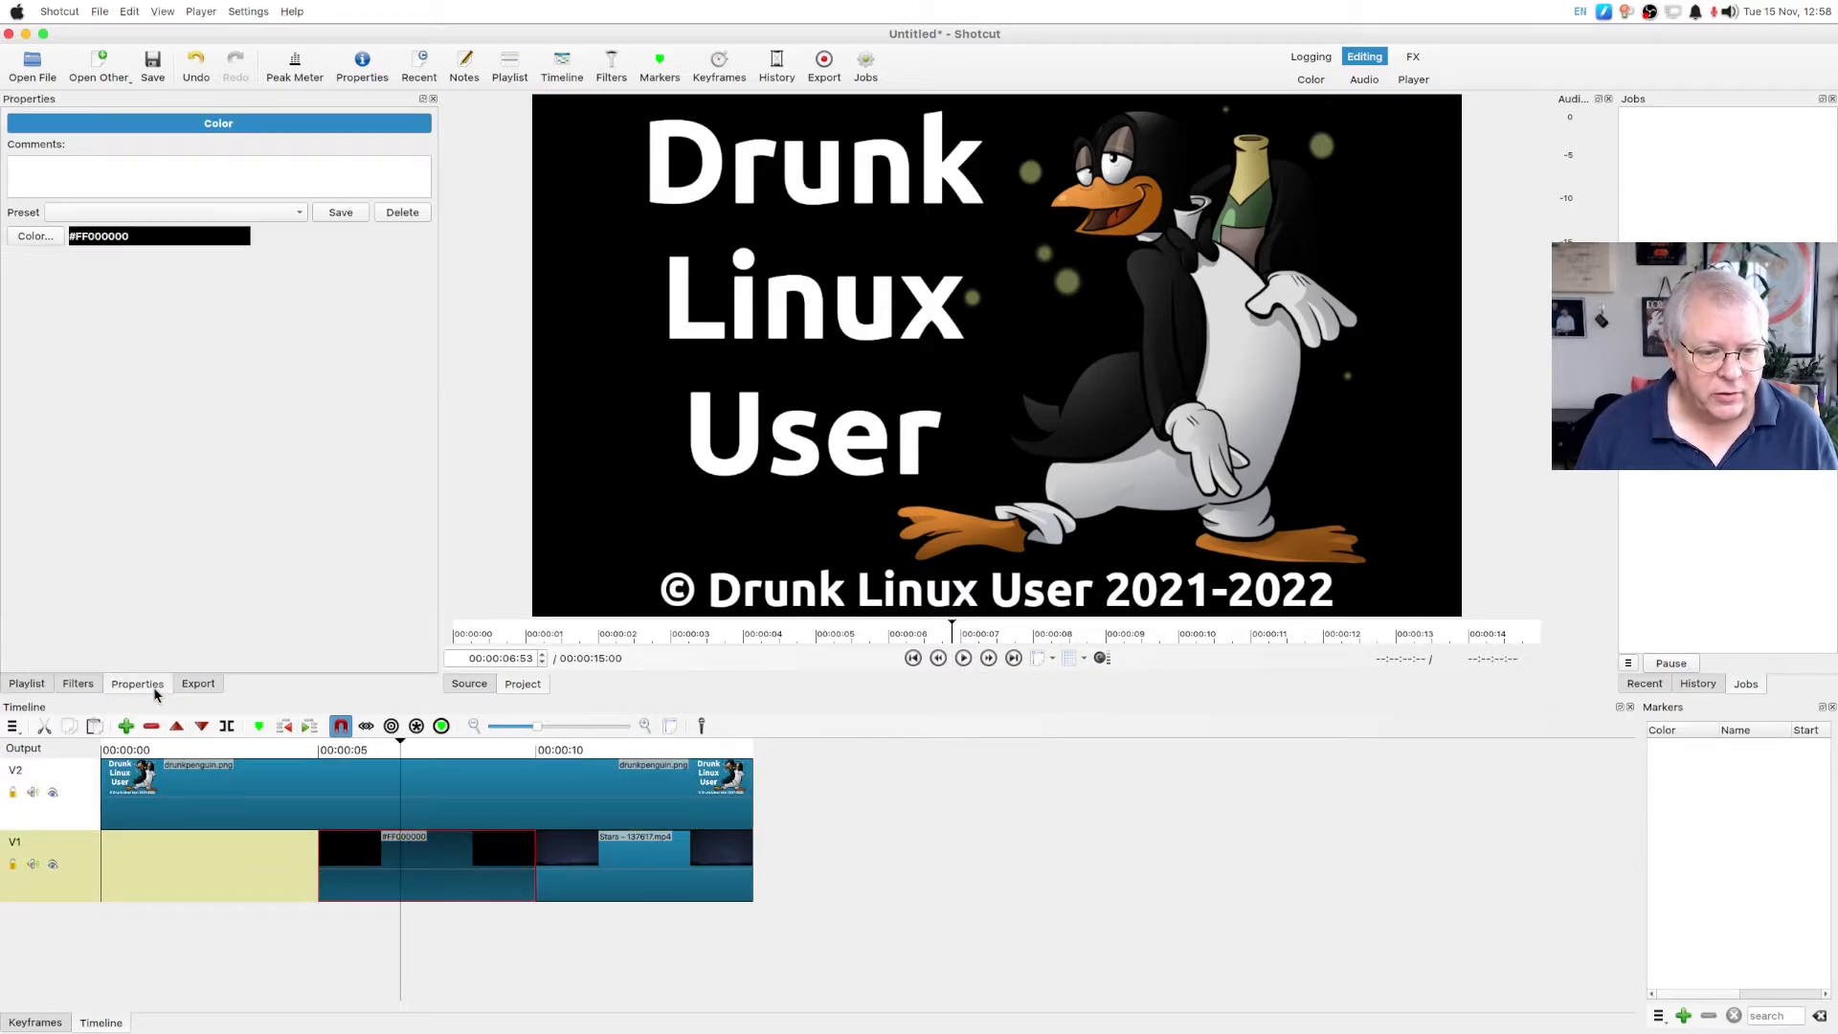
{"action": "left_click", "coordinate": [42, 240]}
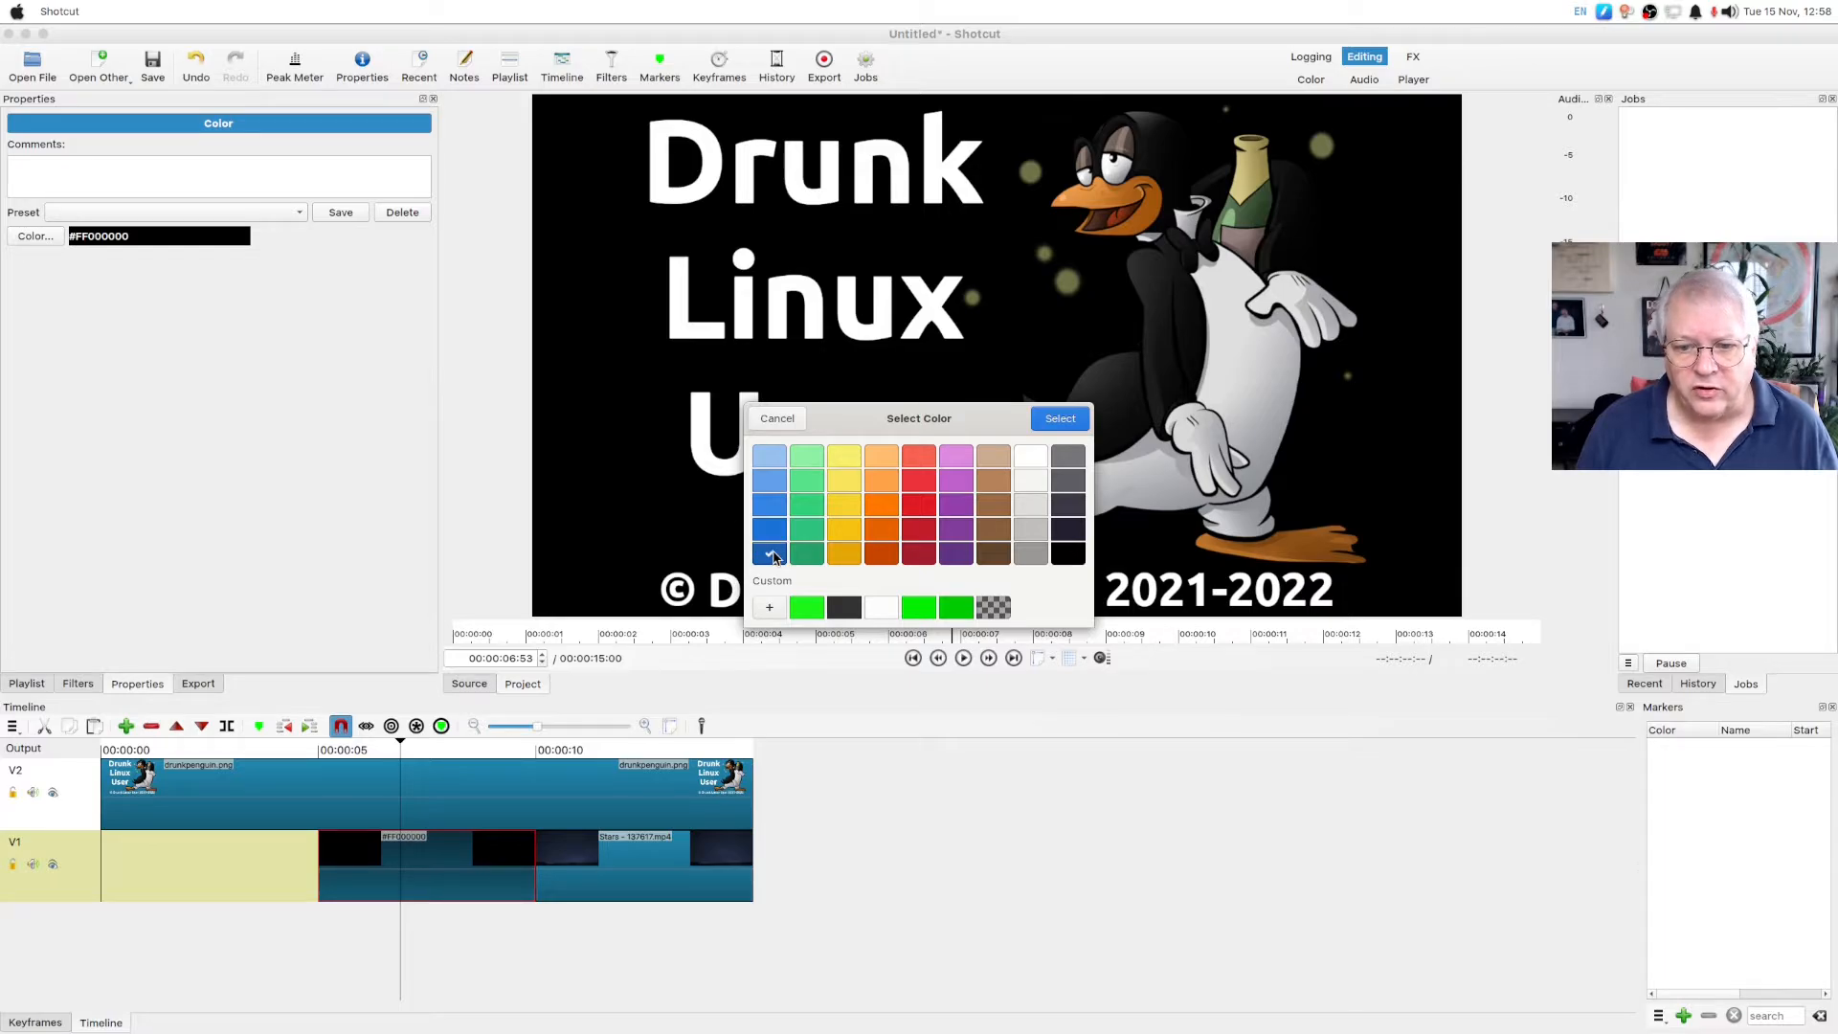
{"action": "left_click", "coordinate": [1060, 418]}
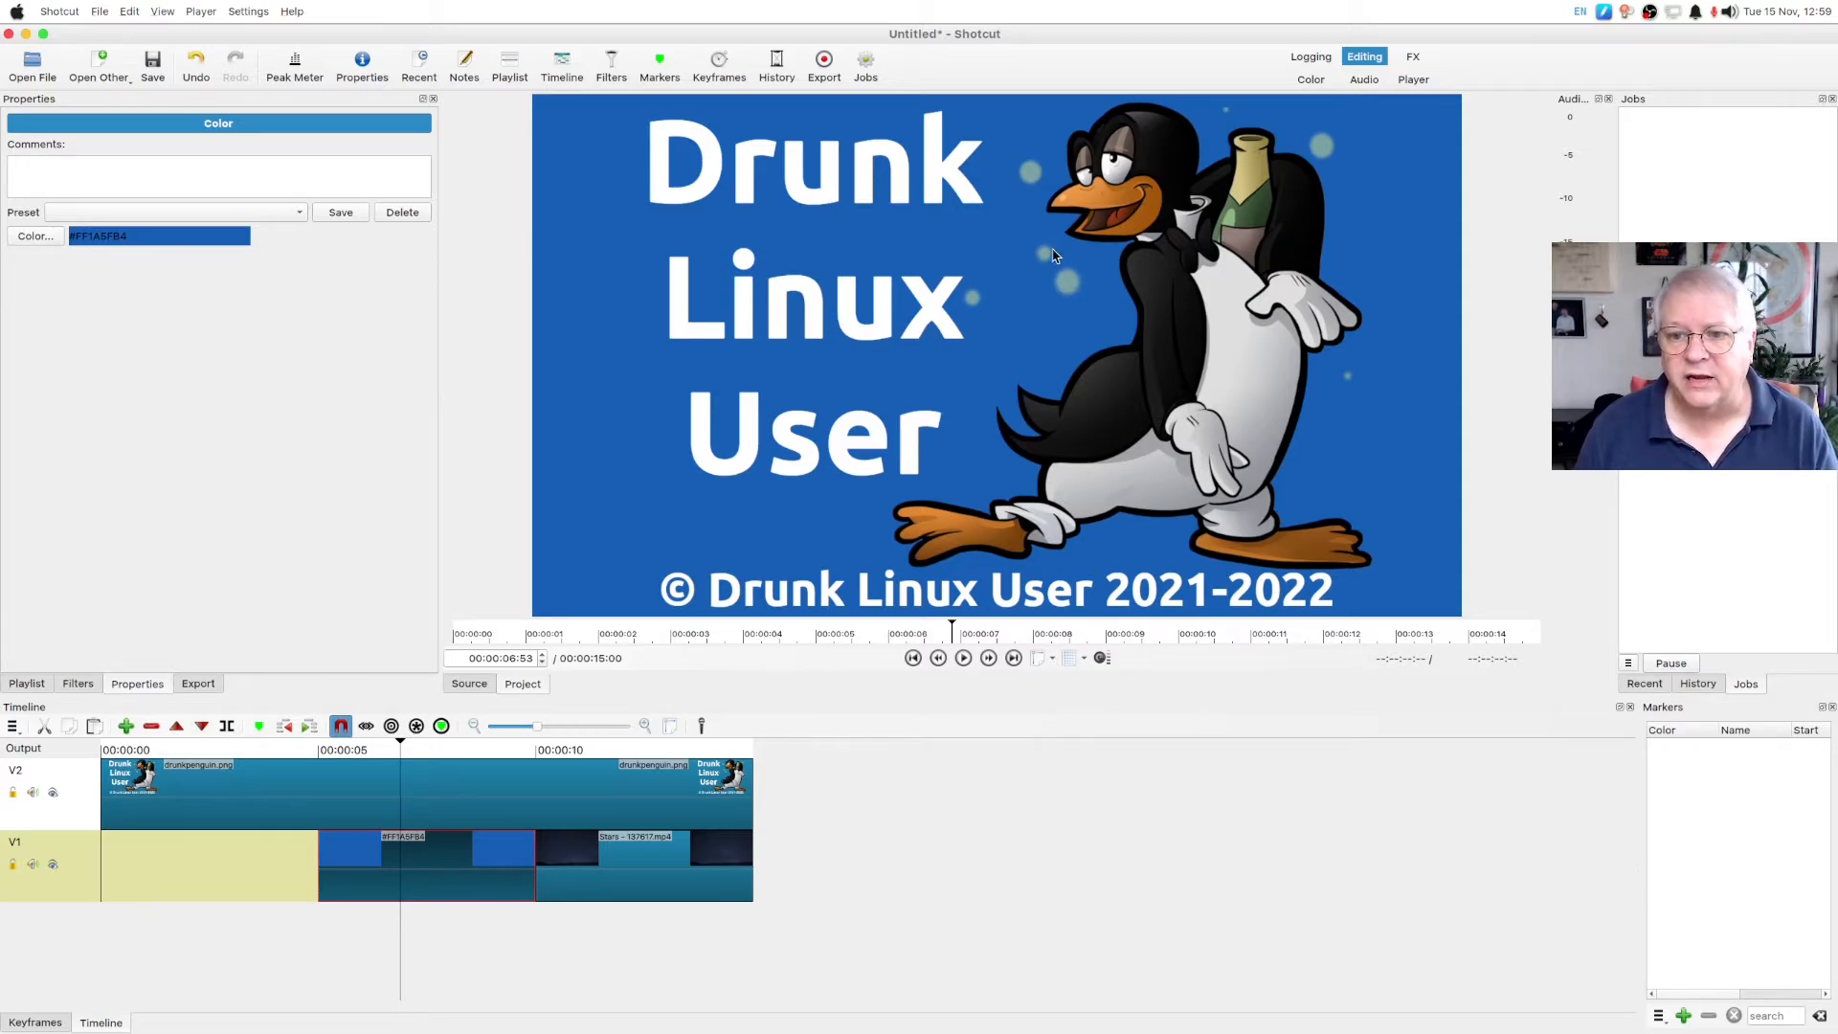
{"action": "left_click", "coordinate": [36, 236]}
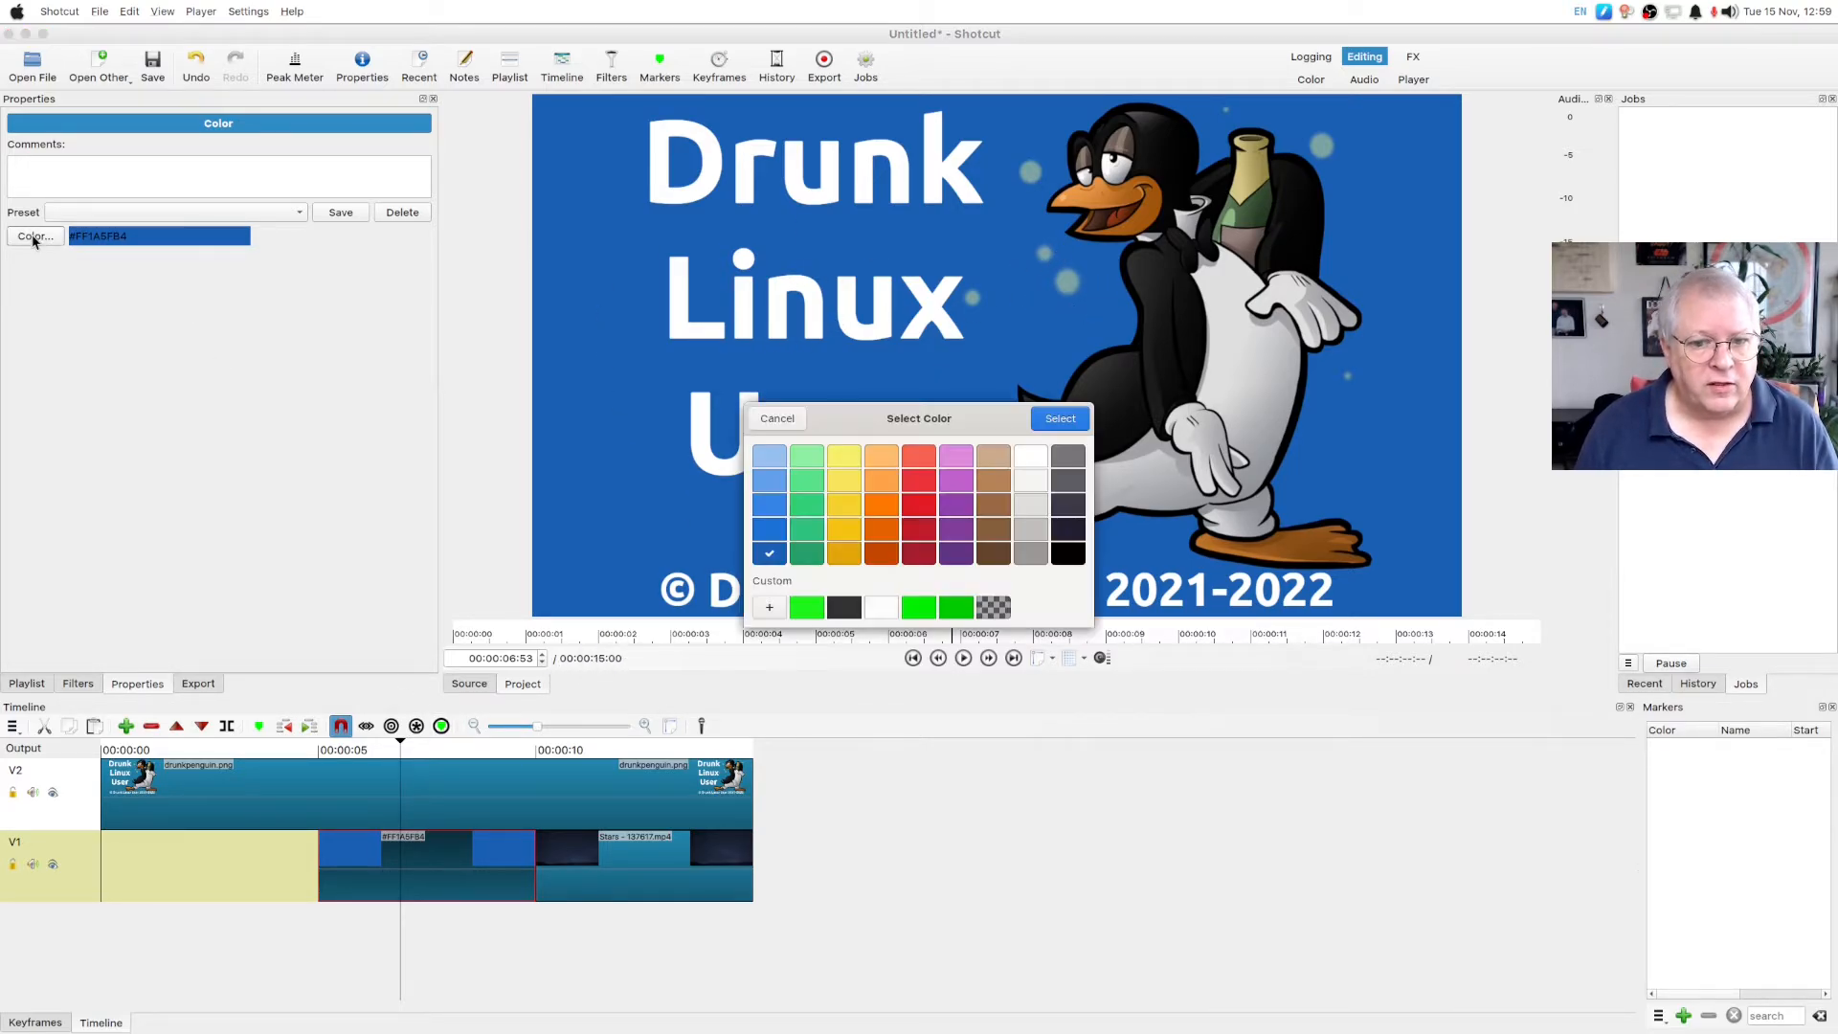
{"action": "left_click", "coordinate": [1065, 422]}
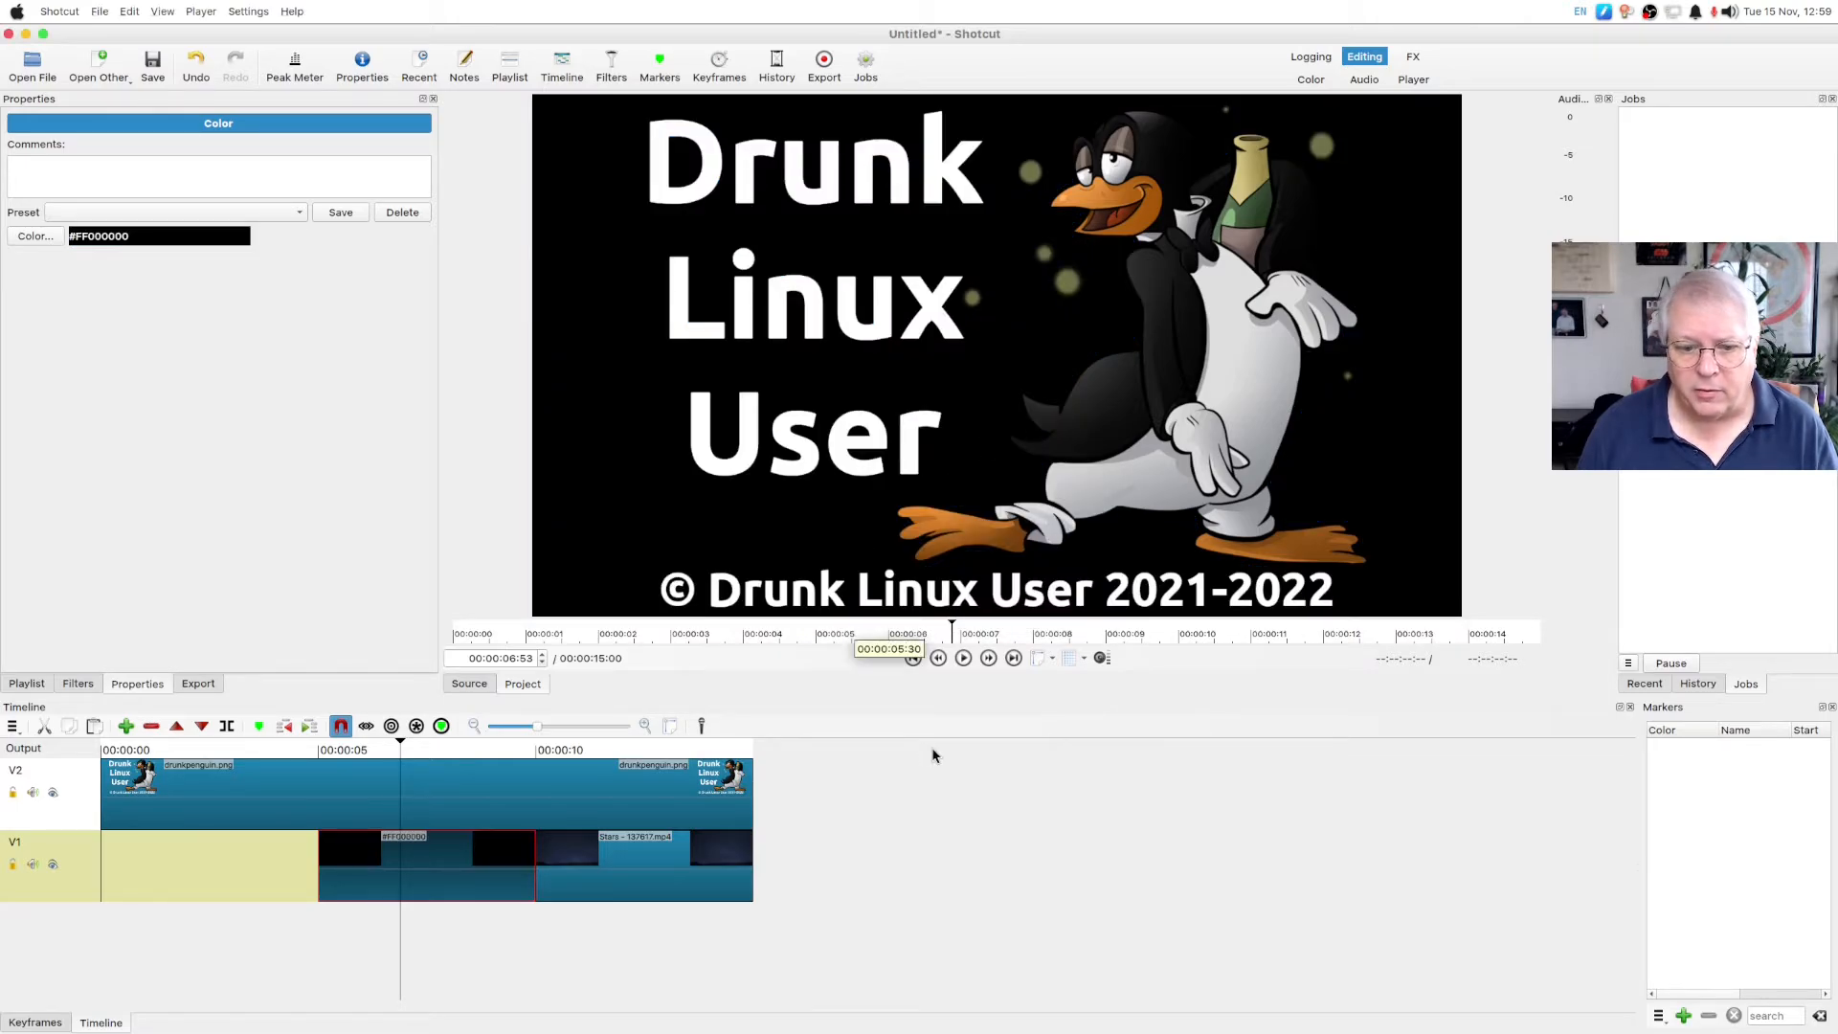
Step: Play the timeline through the stars clip to the end and return to about 2 seconds in the opening gap
{"action": "left_click", "coordinate": [965, 658]}
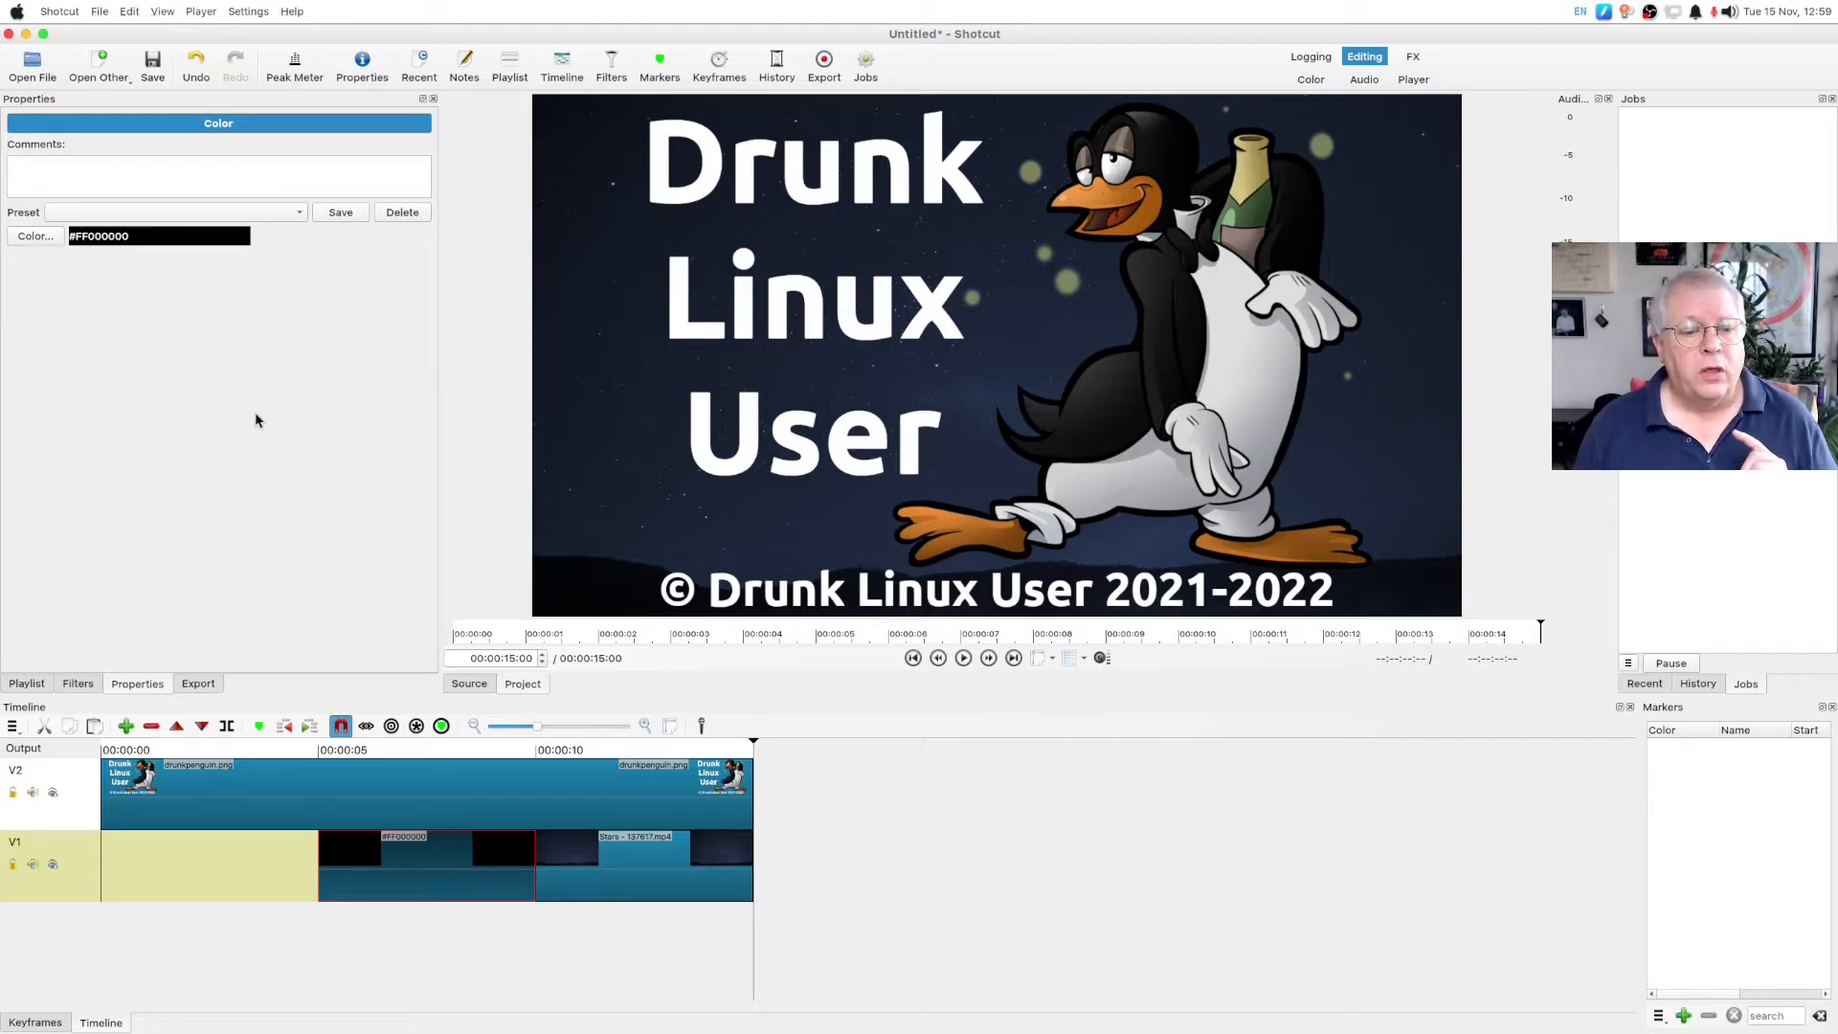
{"action": "left_click", "coordinate": [198, 752]}
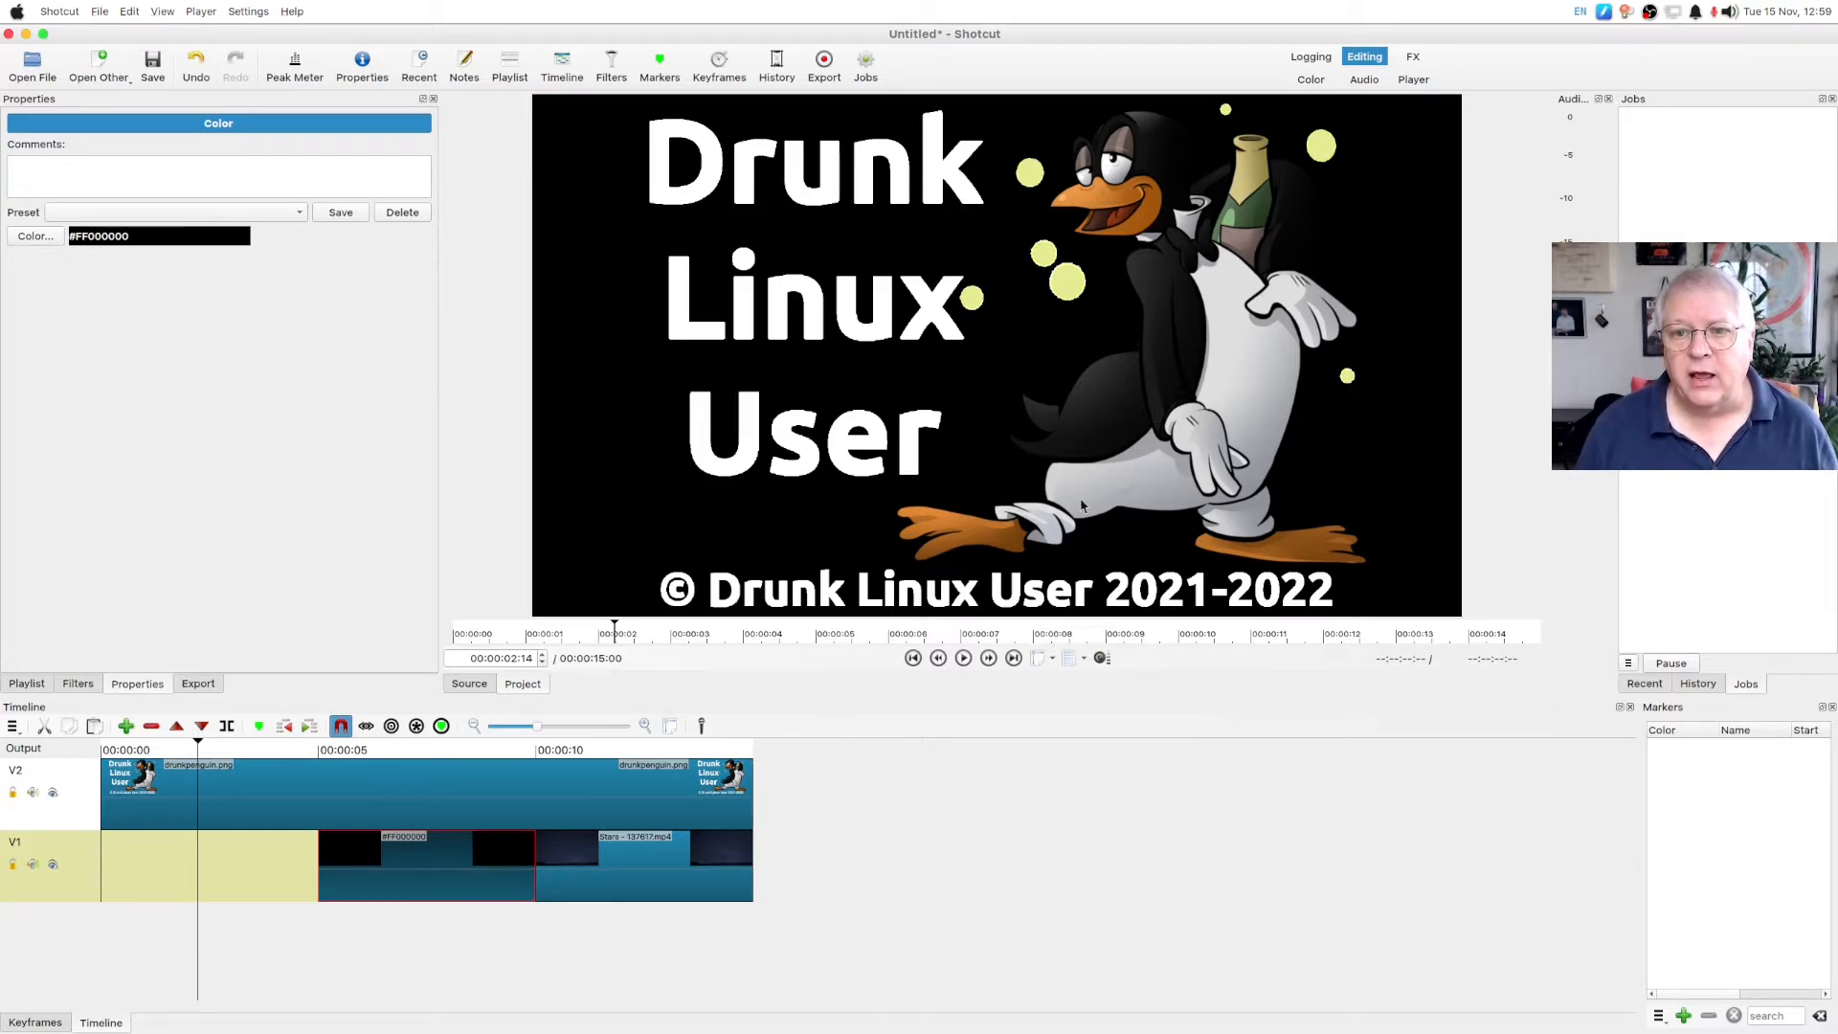
Step: Choose the custom MyTube export preset and set its audio rate control to Constant Bitrate
{"action": "left_click", "coordinate": [824, 63]}
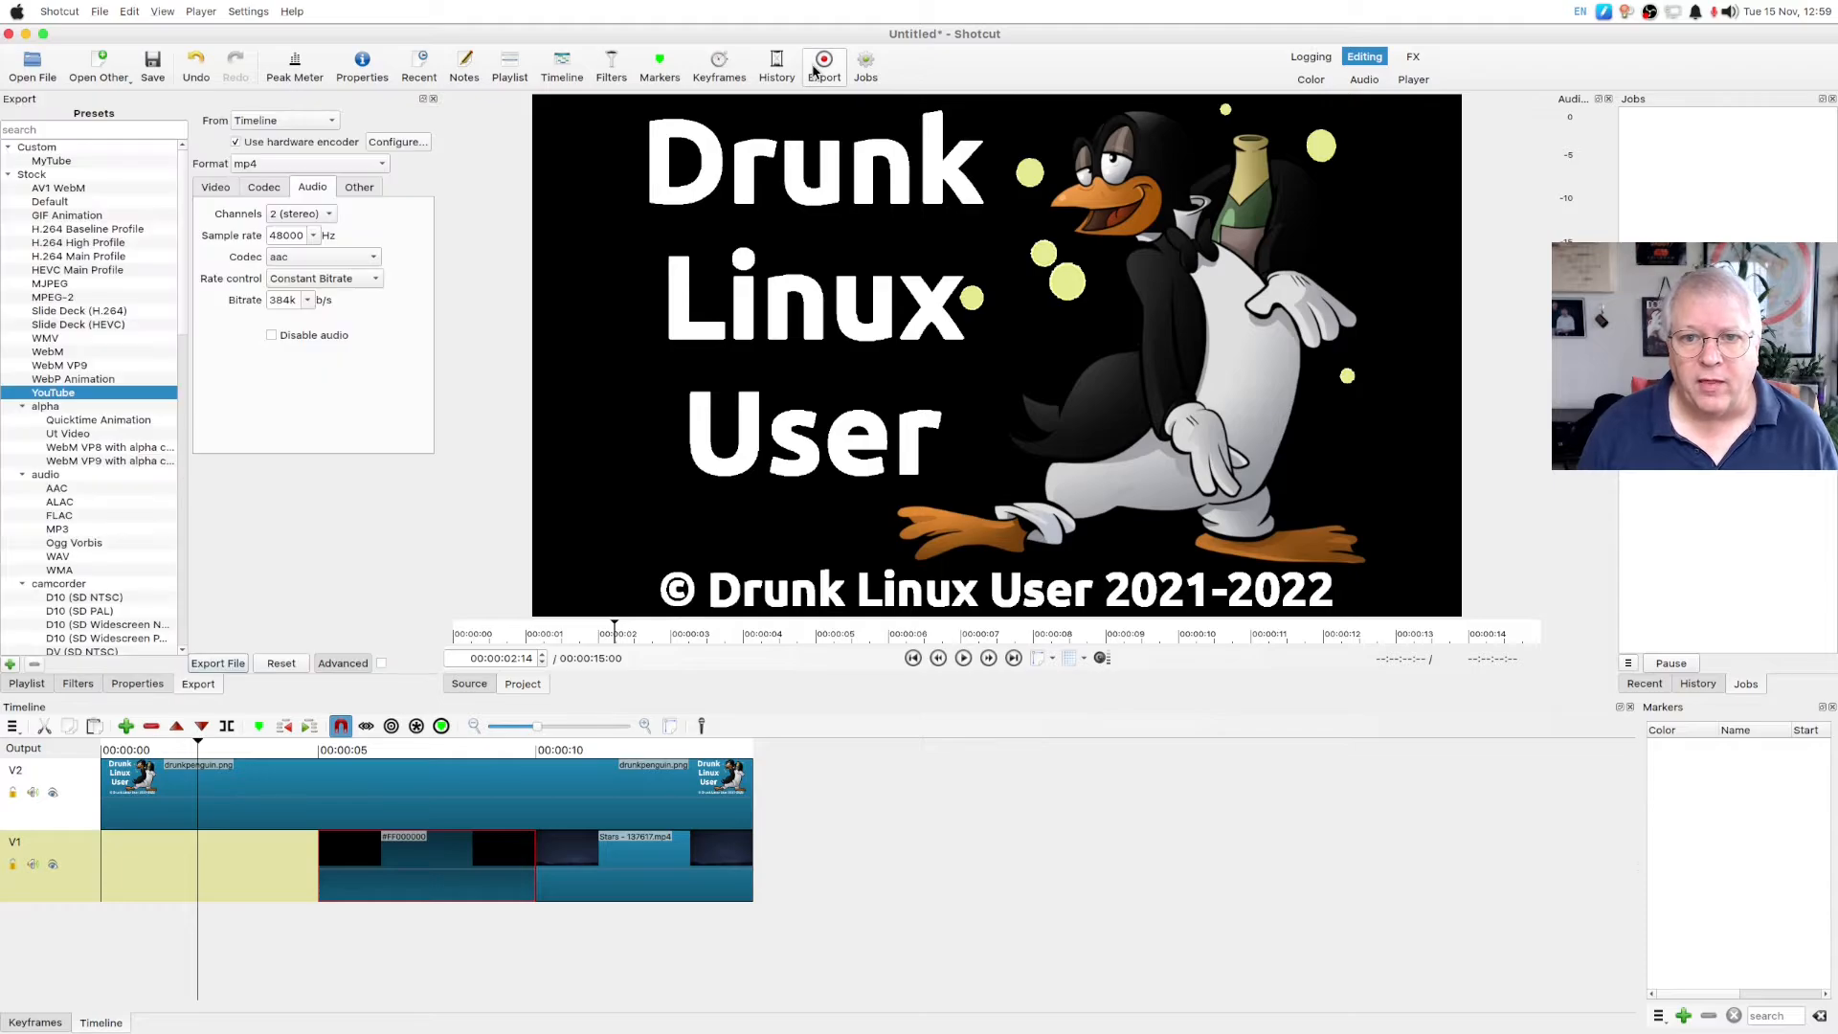
{"action": "left_click", "coordinate": [45, 162]}
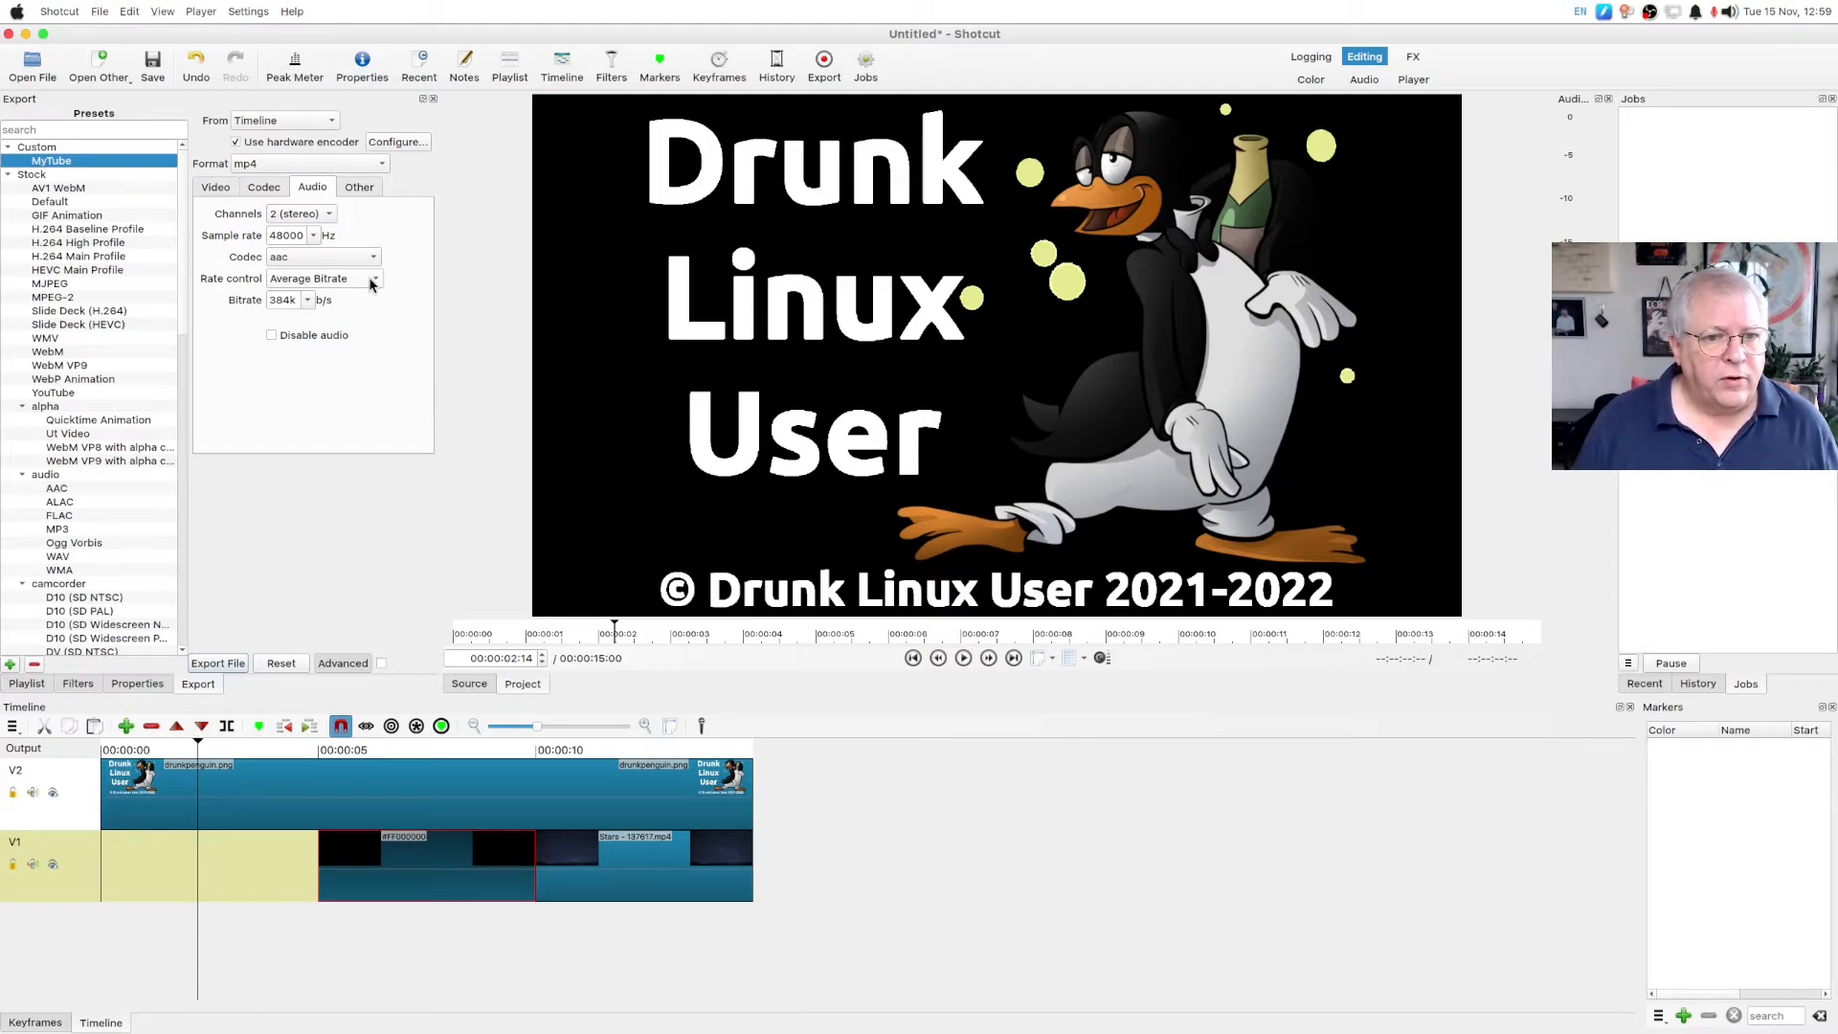
{"action": "left_click", "coordinate": [352, 277]}
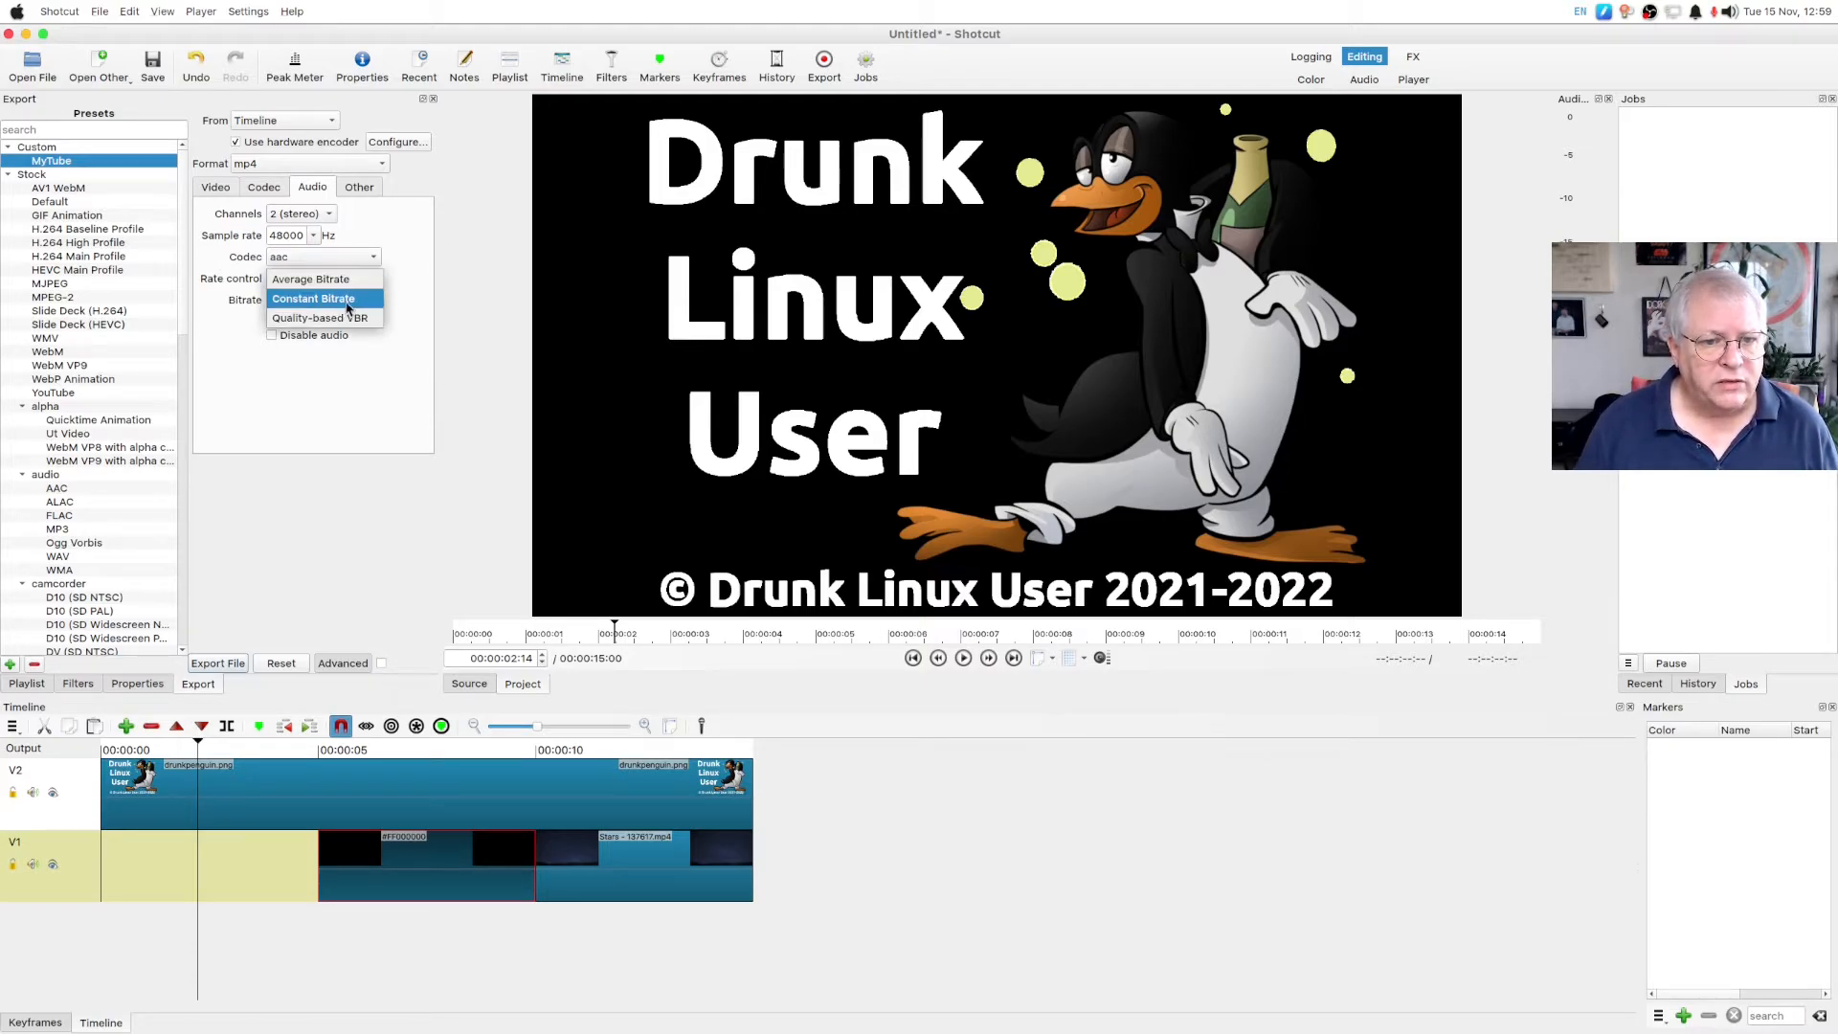
{"action": "left_click", "coordinate": [347, 298]}
Step: Review the codec and video export settings and export the timeline to the Desktop as an mp4 named "drunk linux"
{"action": "left_click", "coordinate": [266, 189]}
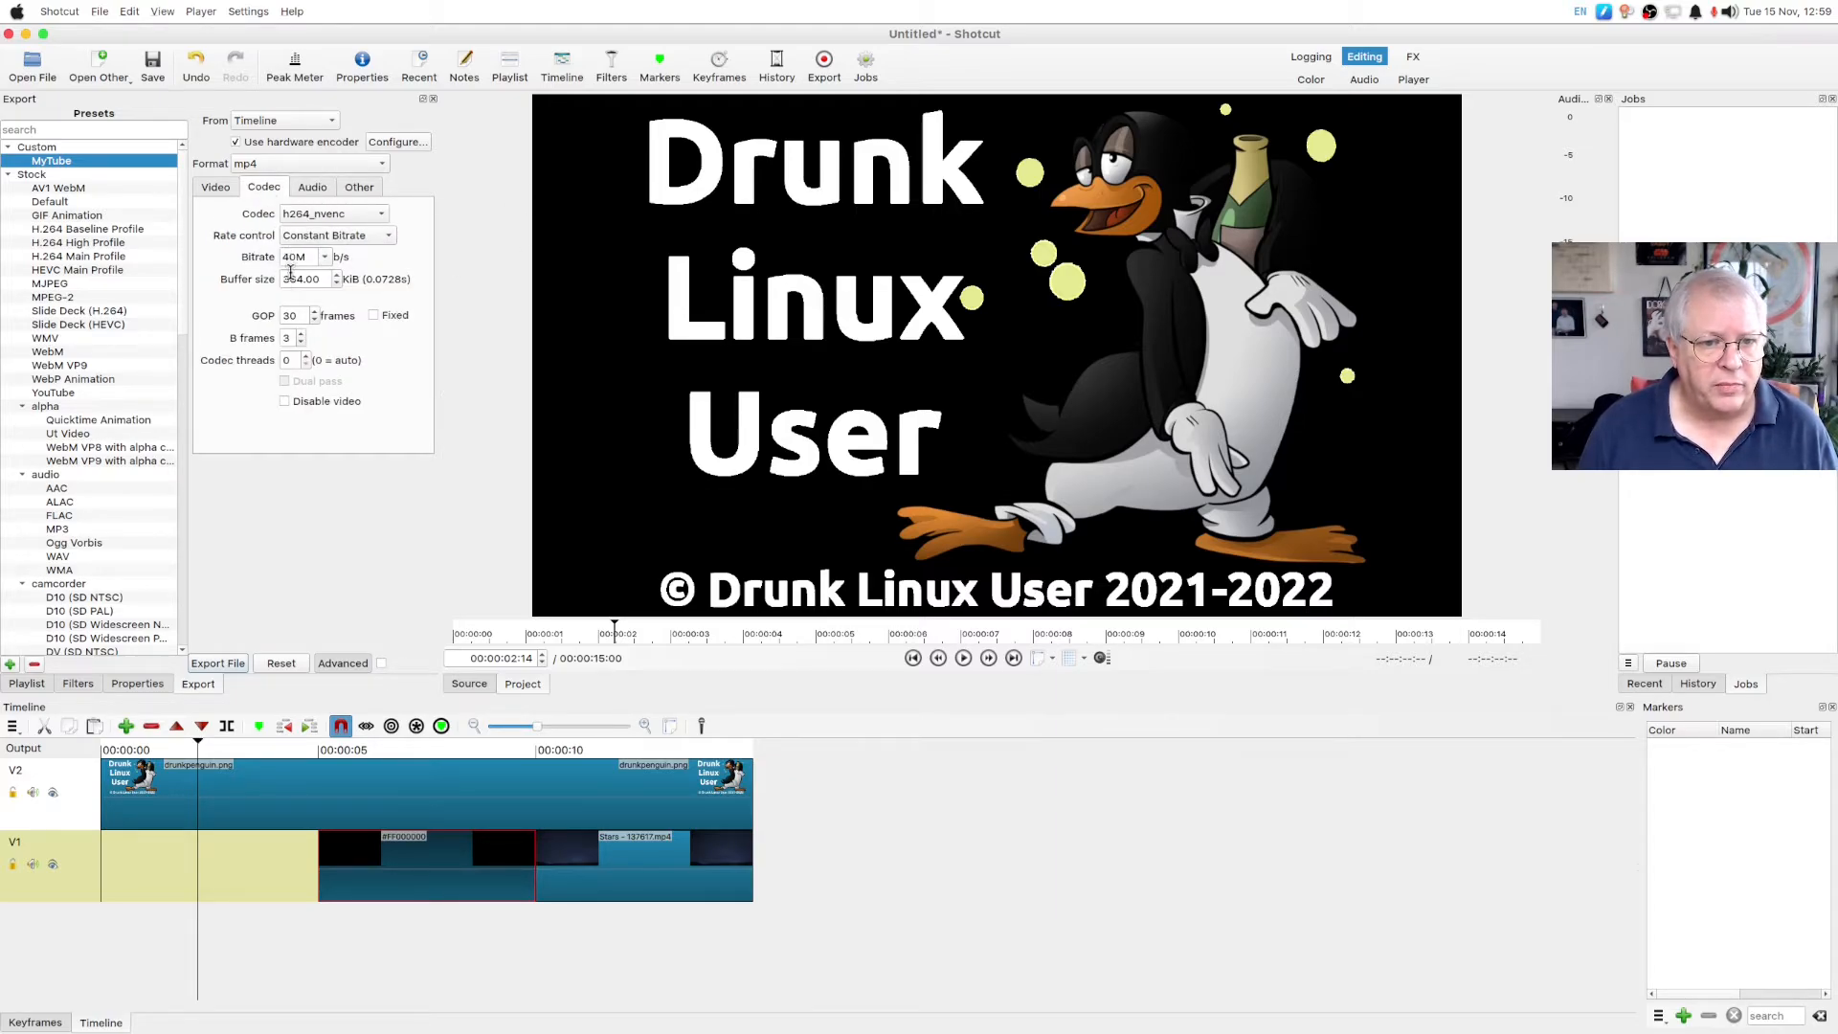
{"action": "left_click", "coordinate": [208, 191]}
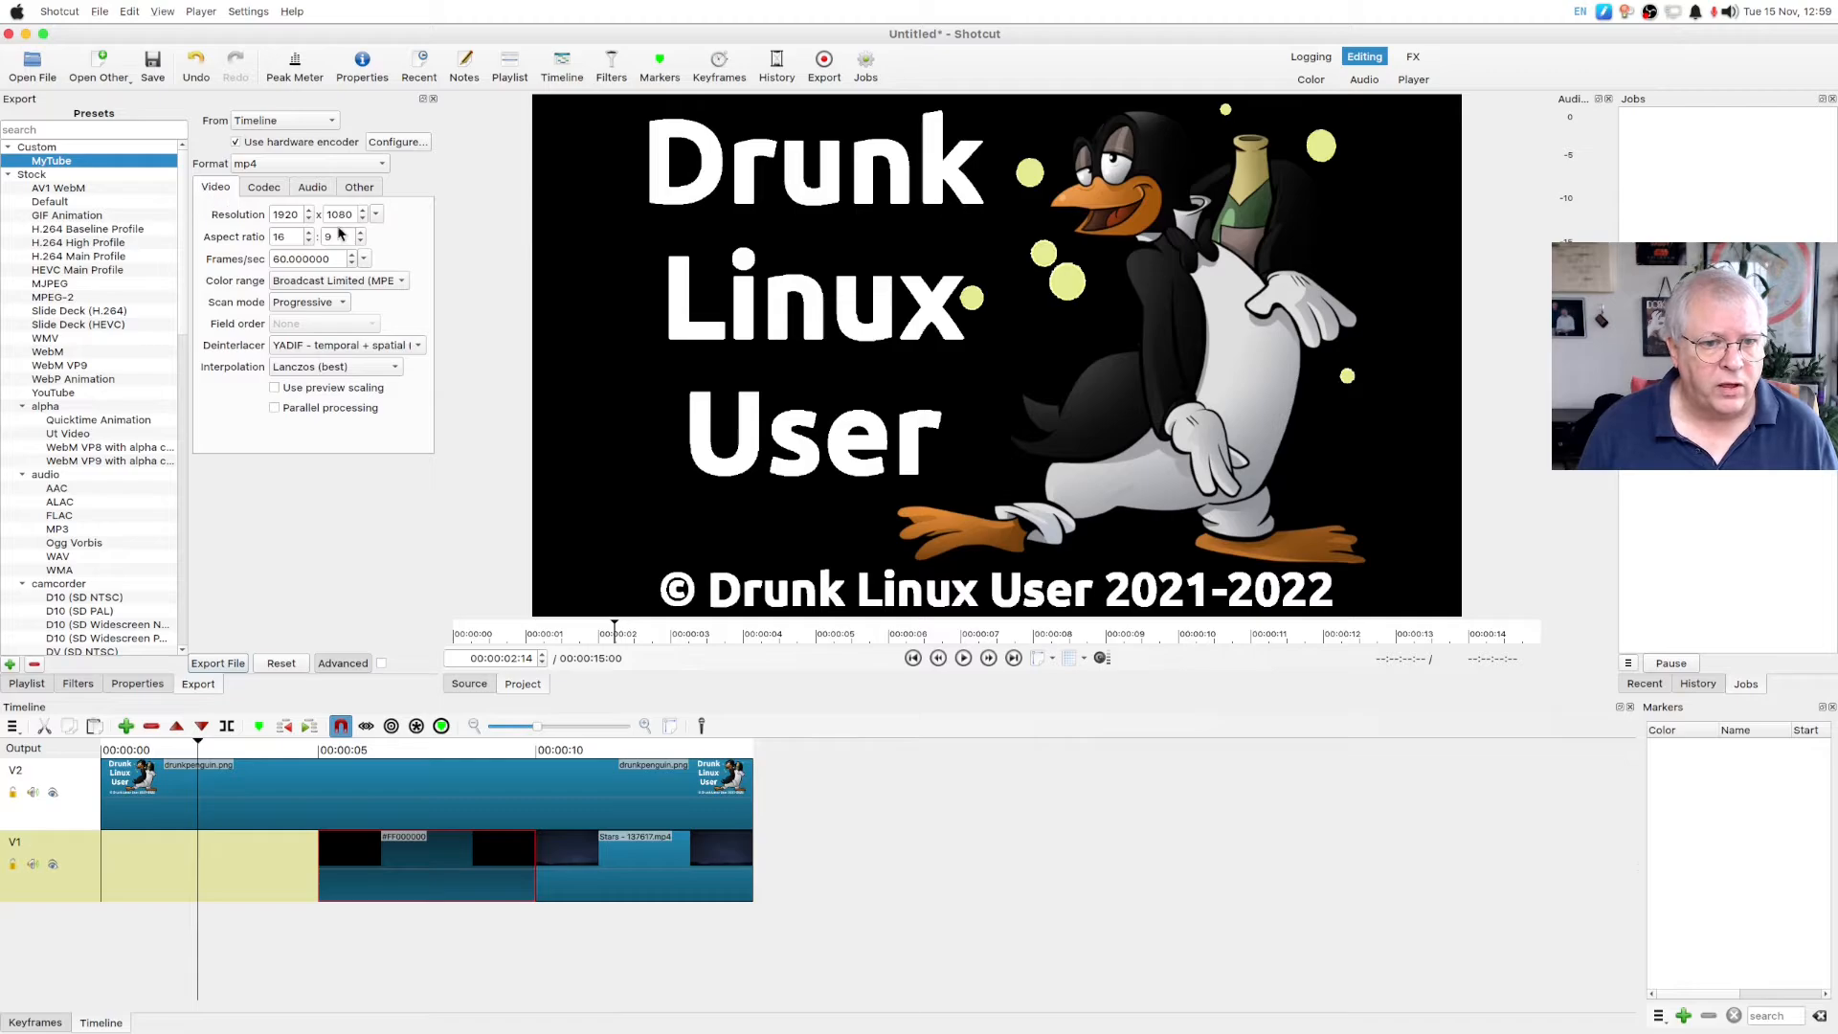
{"action": "left_click", "coordinate": [221, 661]}
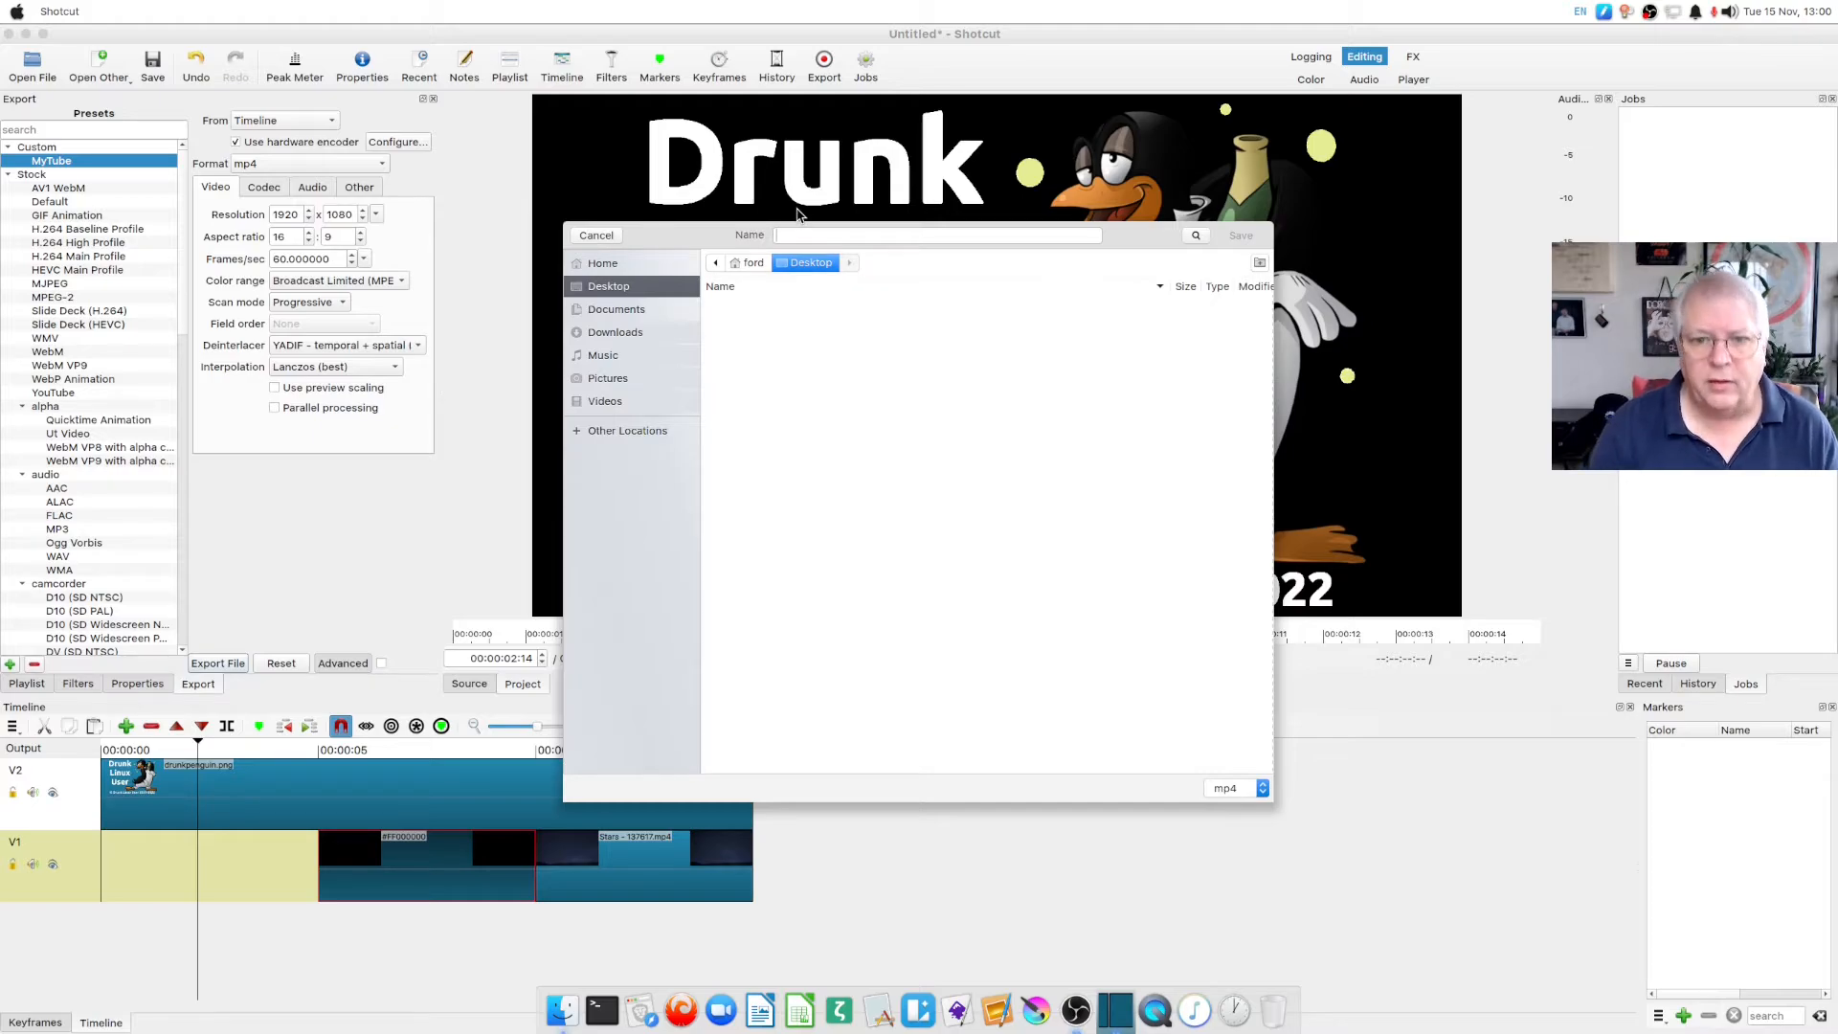
{"action": "type", "text": "drunk li"}
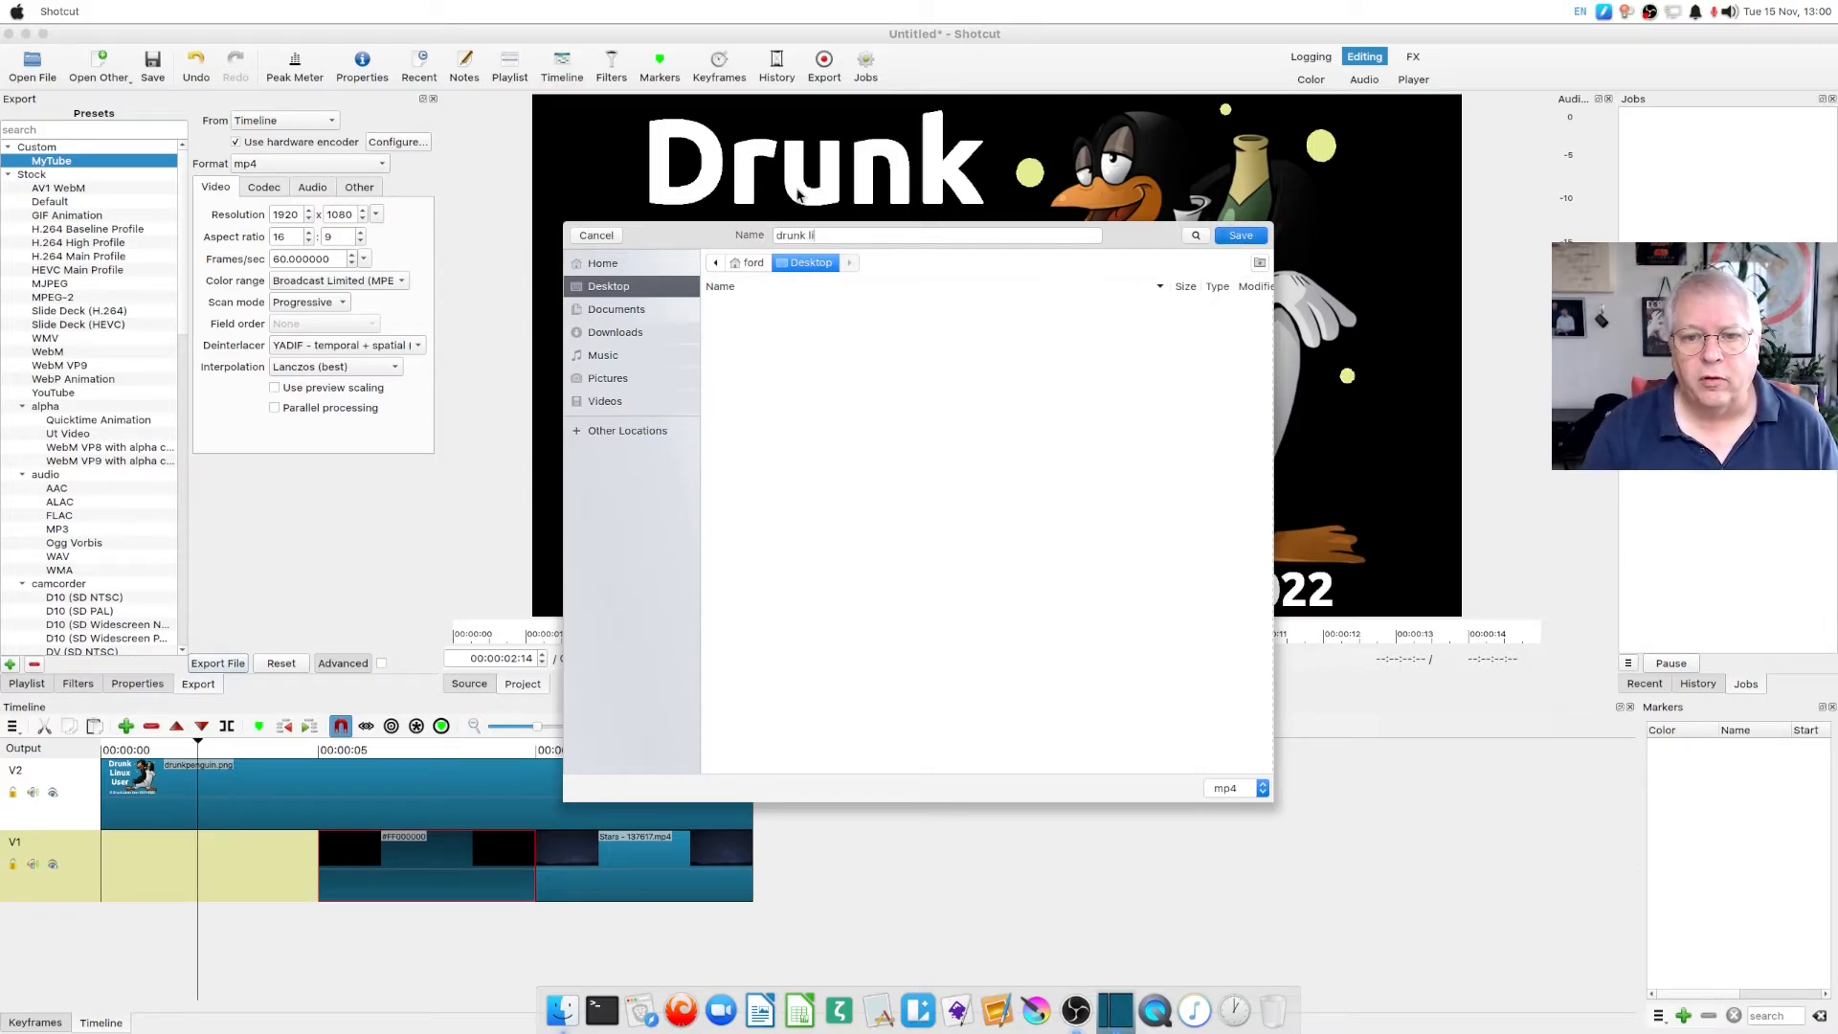
{"action": "type", "text": "nux"}
{"action": "key", "text": "Return"}
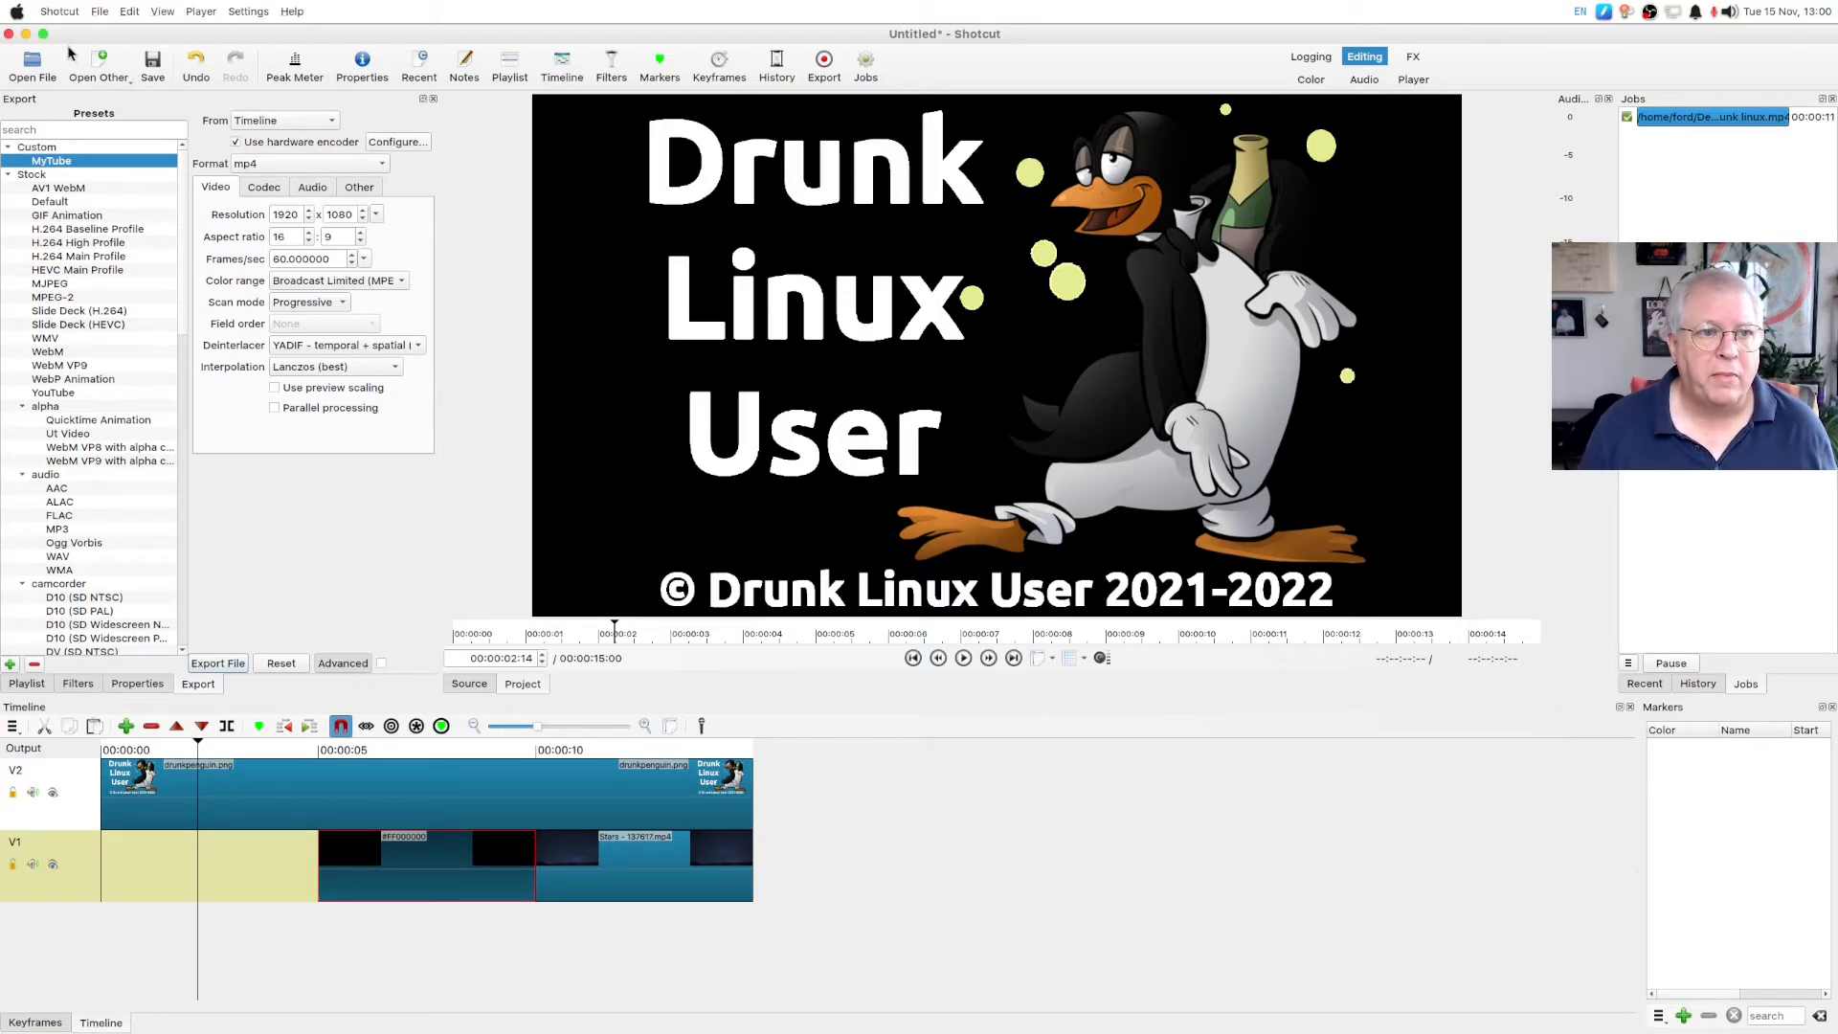
Step: Minimize the editor, move the exported drunk linux video icon to a clear spot on the desktop and play the file
{"action": "left_click", "coordinate": [25, 35]}
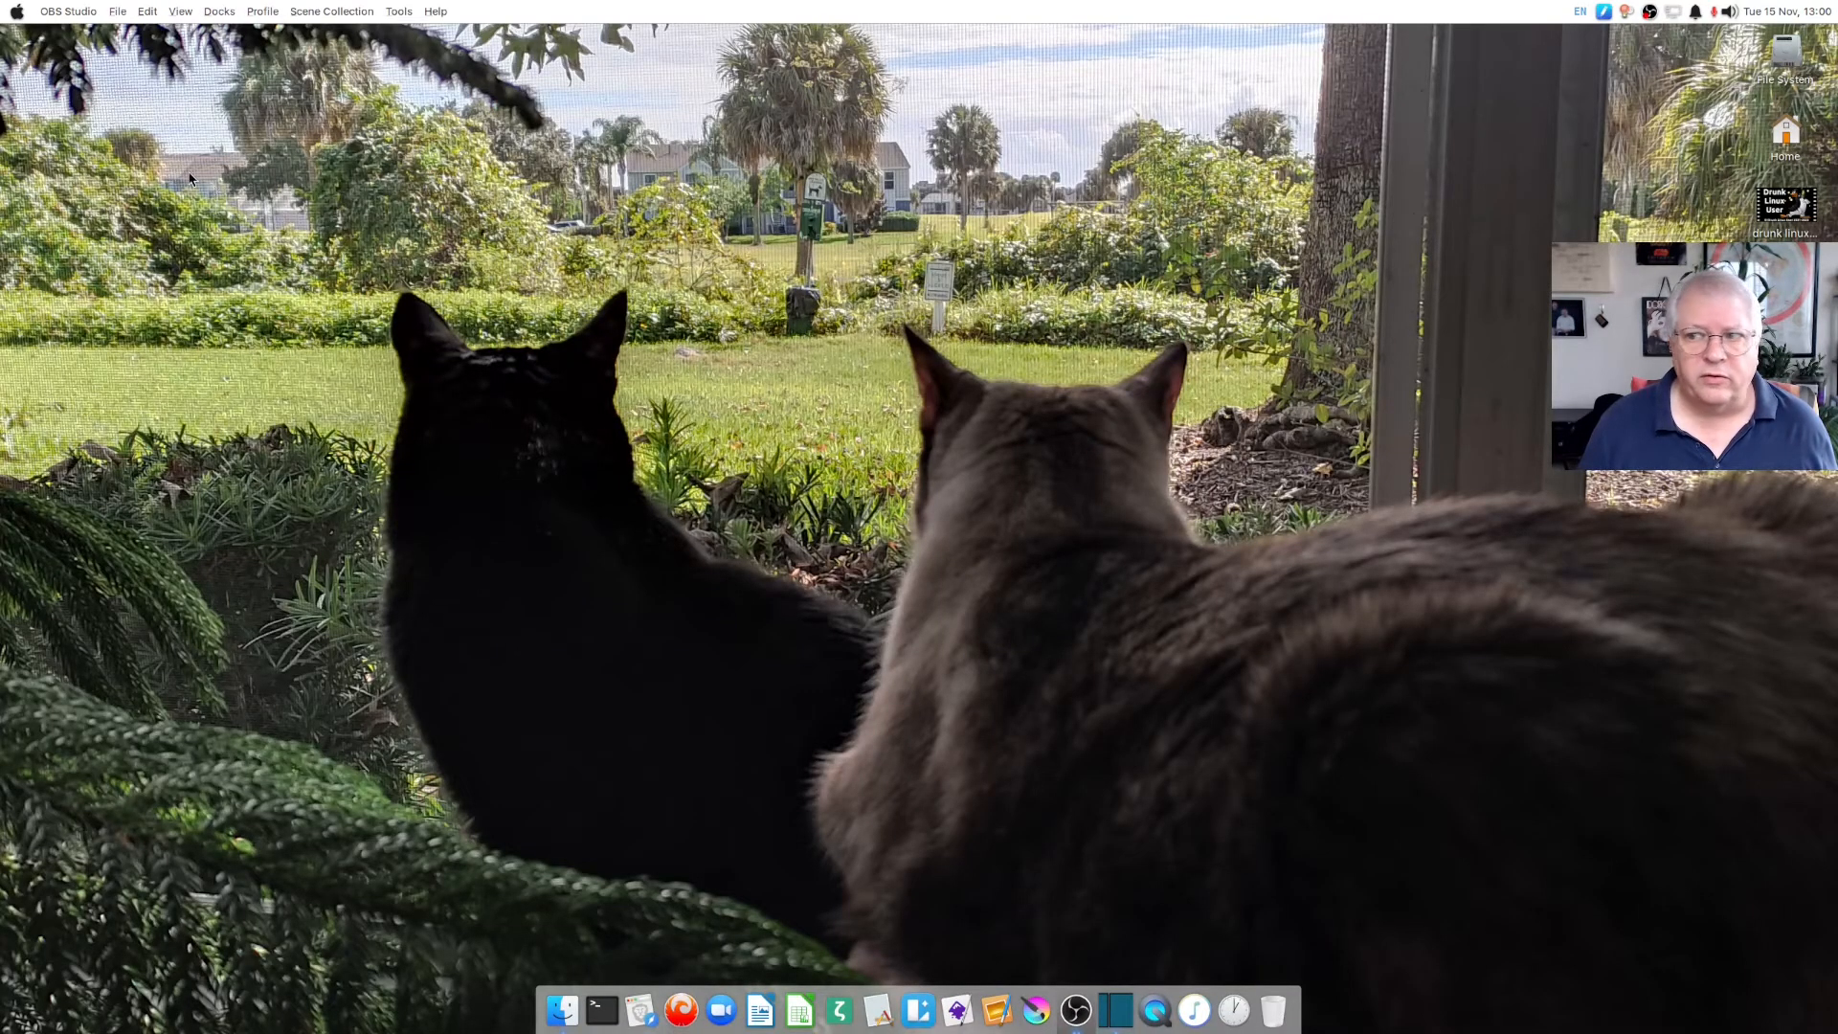
{"action": "left_click_drag", "start_coordinate": [1786, 206], "coordinate": [752, 206]}
{"action": "double_click", "coordinate": [751, 206]}
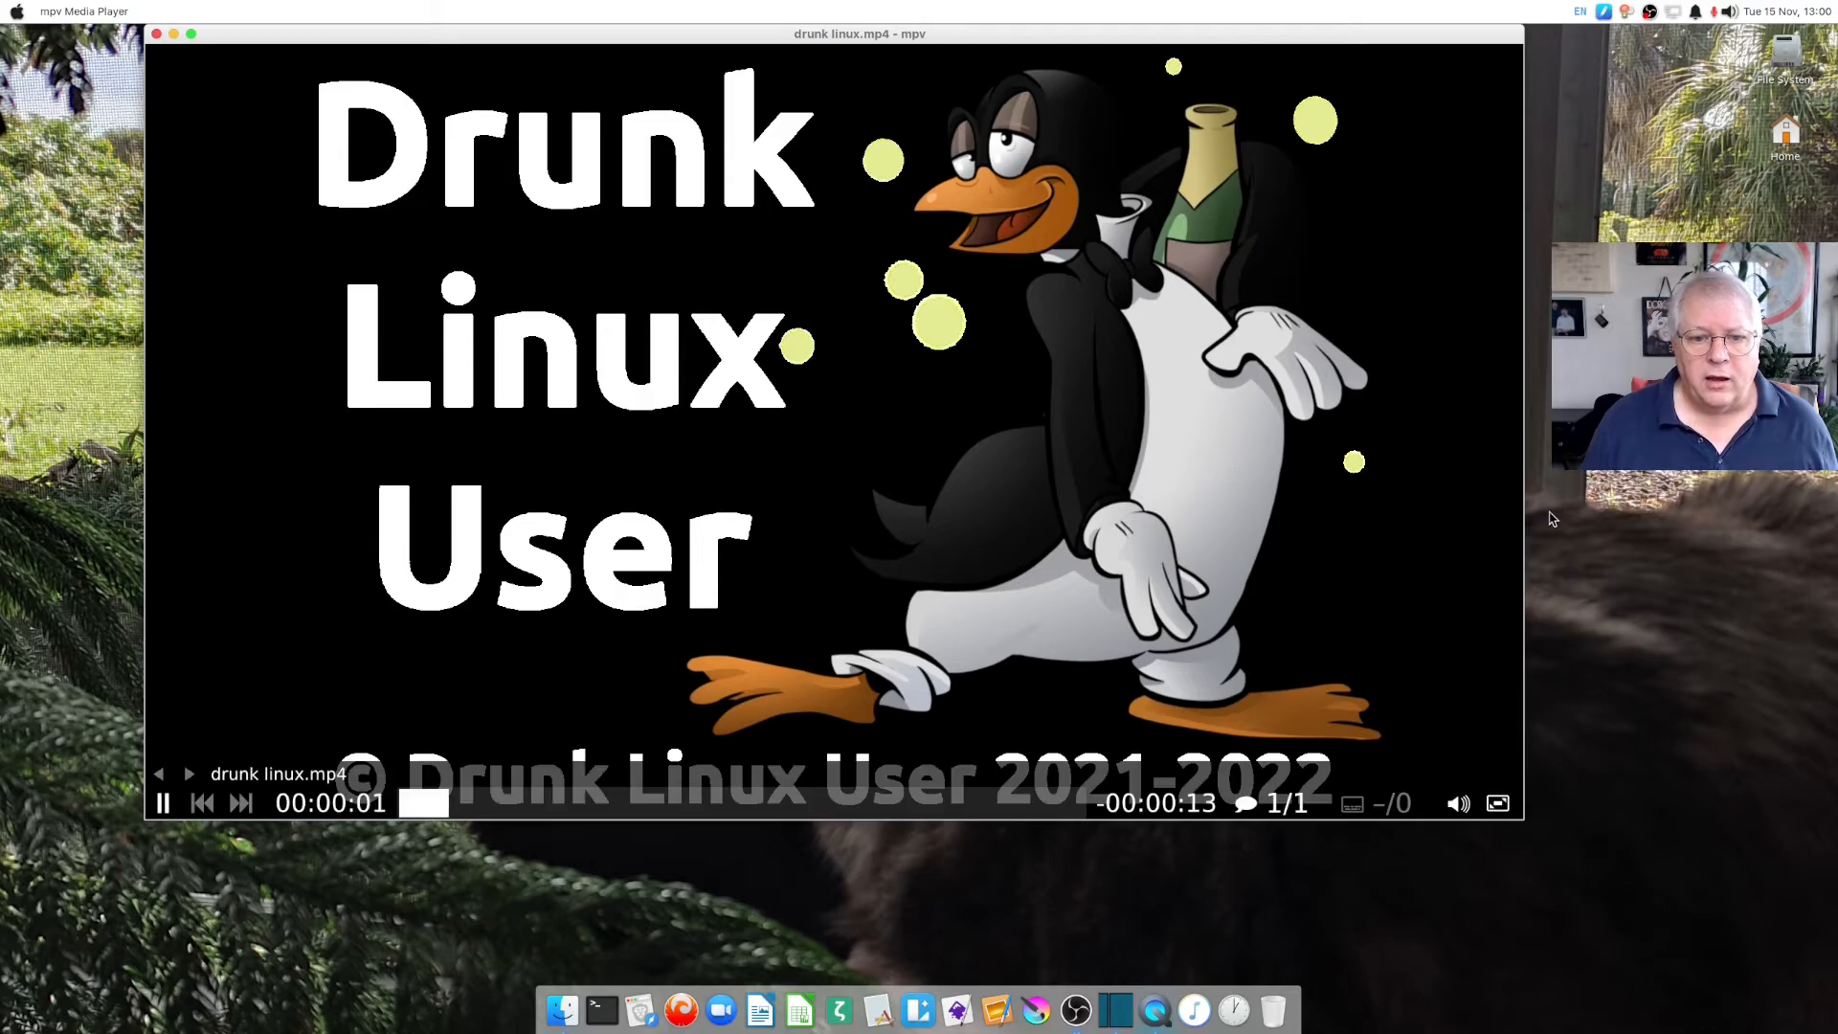